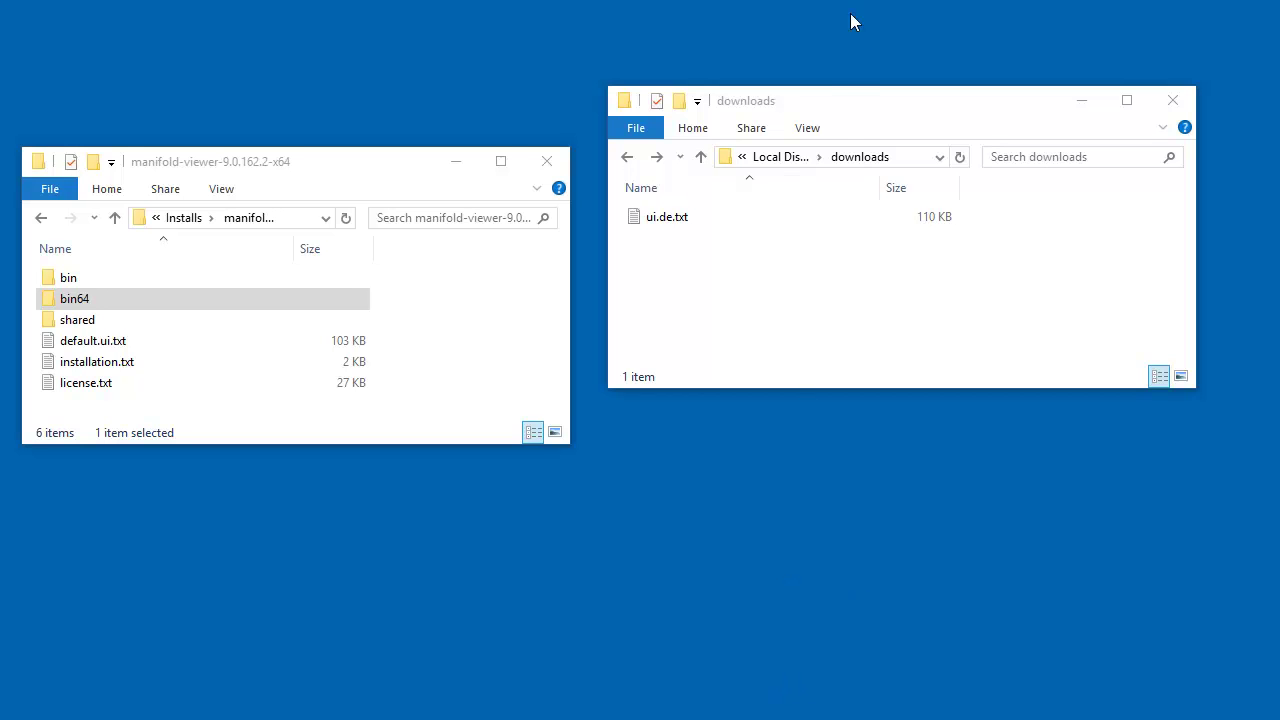
Look through the bin folder of the Manifold Viewer installation for manifold.exe, and return to the installation folder
mouse_move(857, 110)
mouse_down()
mouse_move(869, 106)
mouse_move(863, 132)
mouse_move(866, 114)
mouse_up()
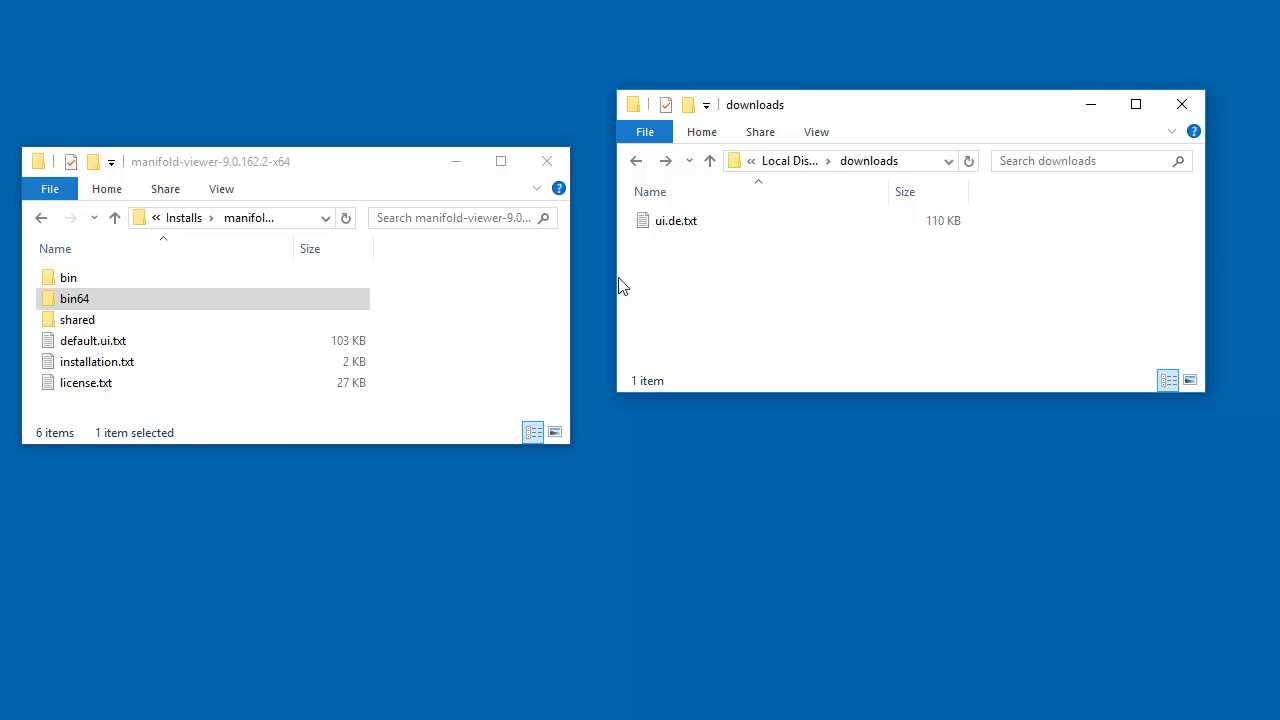
click(372, 179)
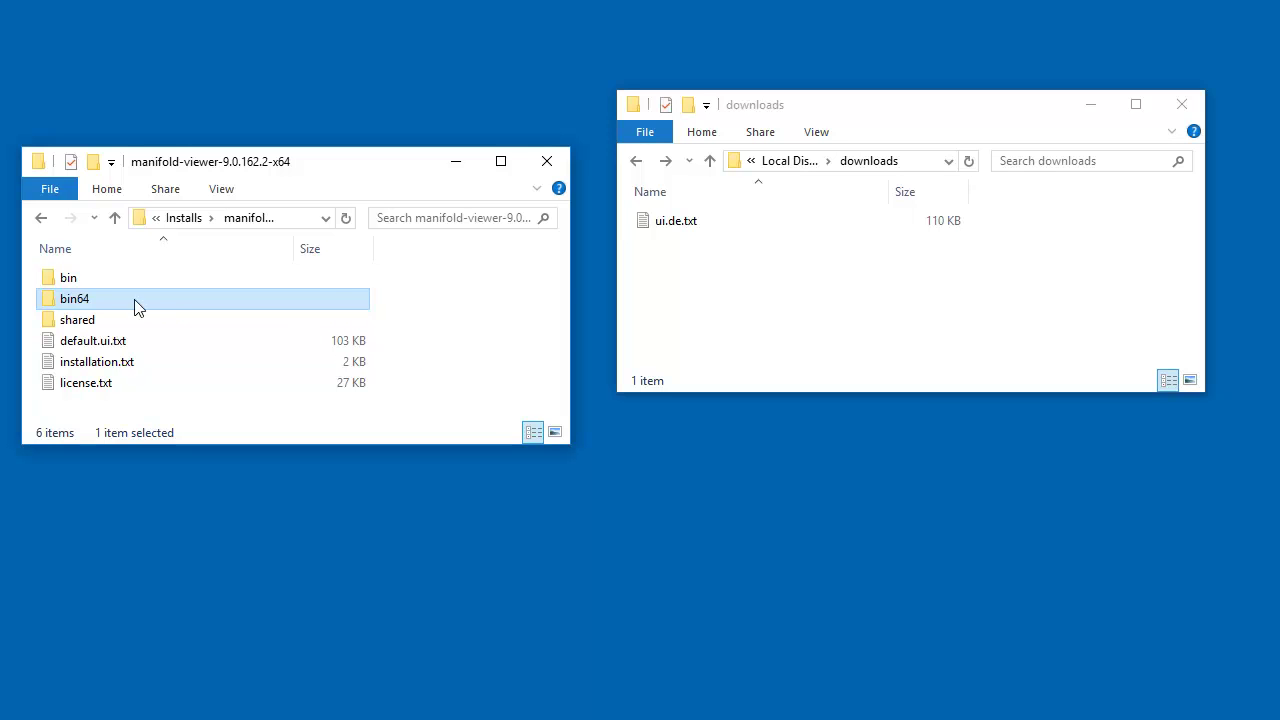
double_click(85, 274)
drag(563, 288, 230, 395)
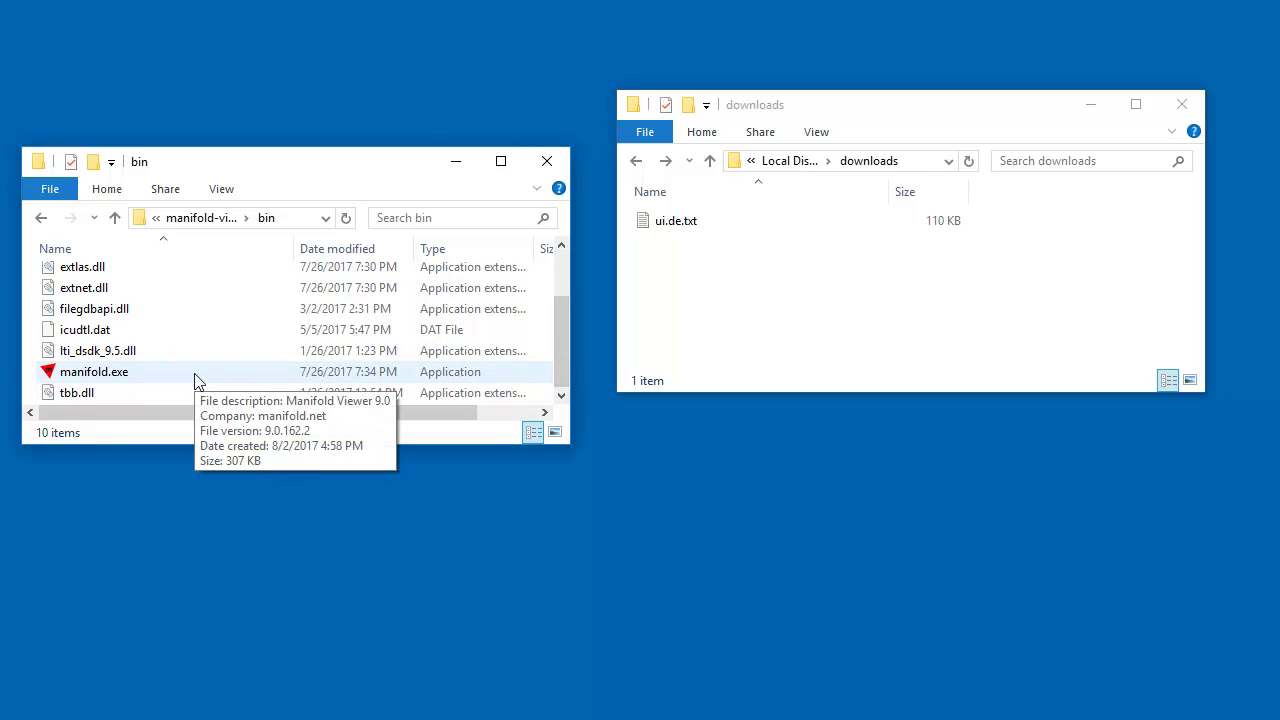
click(114, 218)
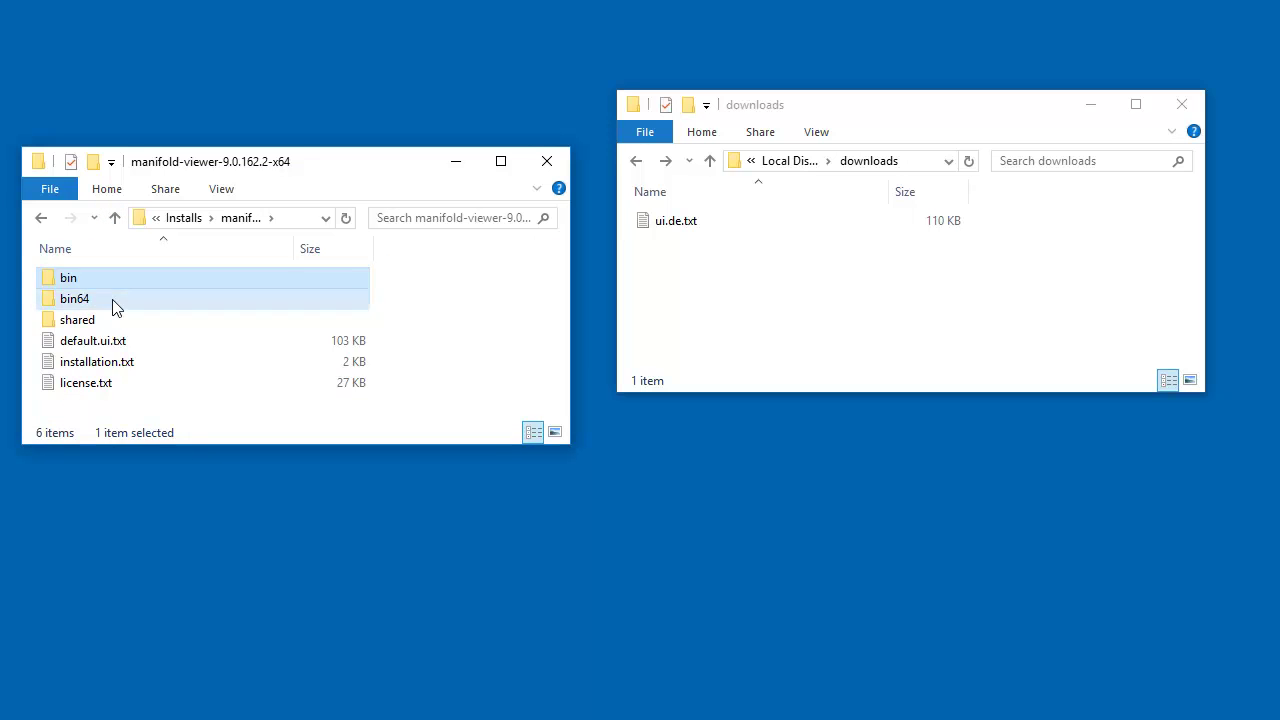
Copy ui.de.txt from the downloads folder into the installation's bin64 folder
double_click(113, 301)
scroll(160, 390, down, 1)
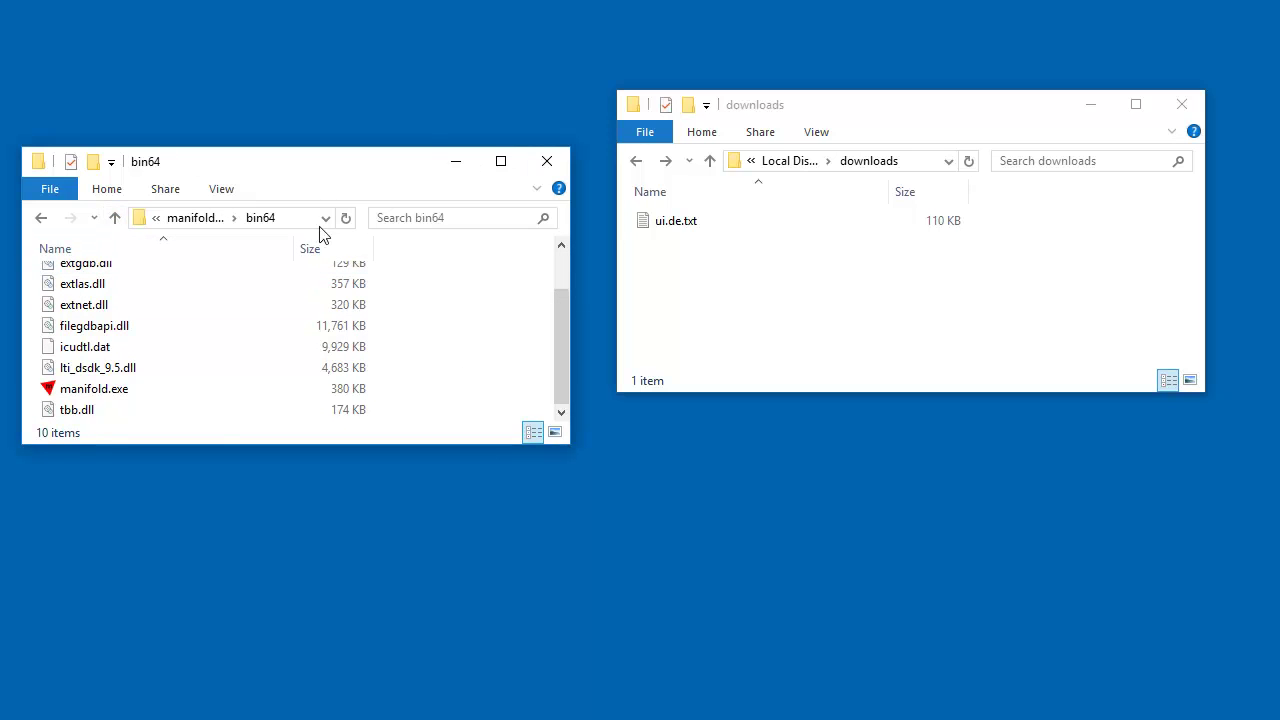
click(690, 229)
right_click(745, 227)
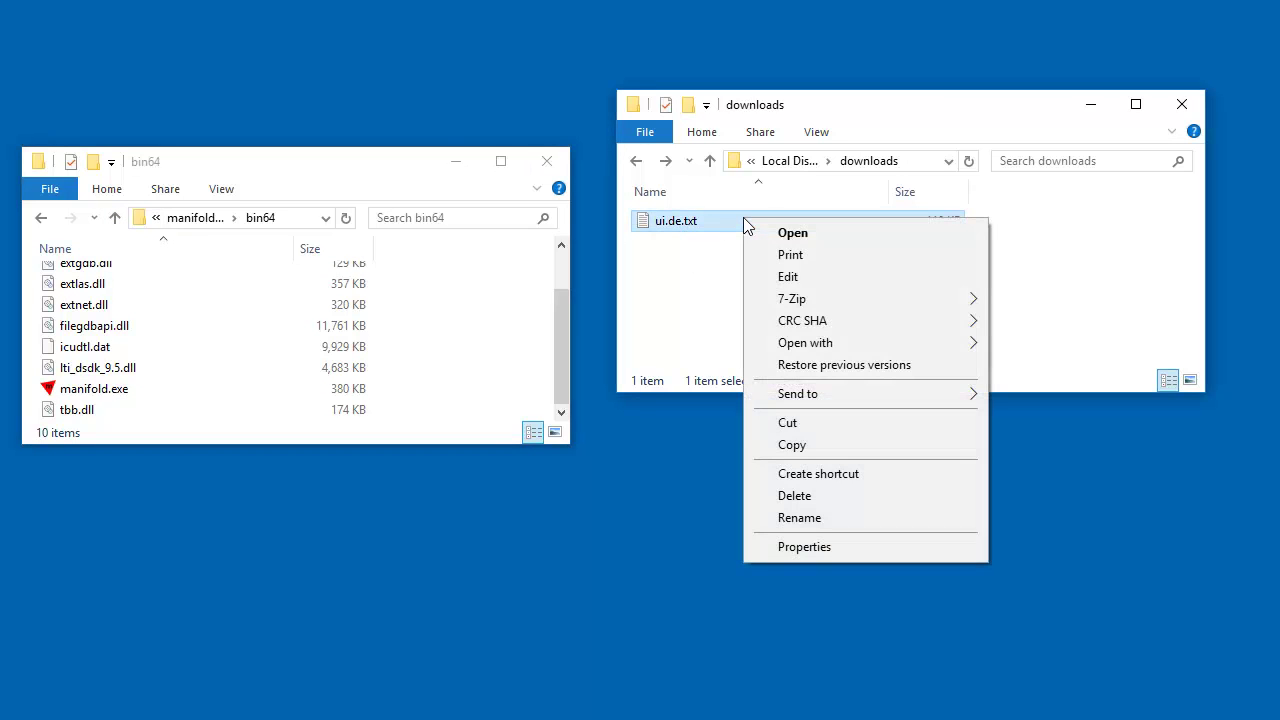
click(826, 444)
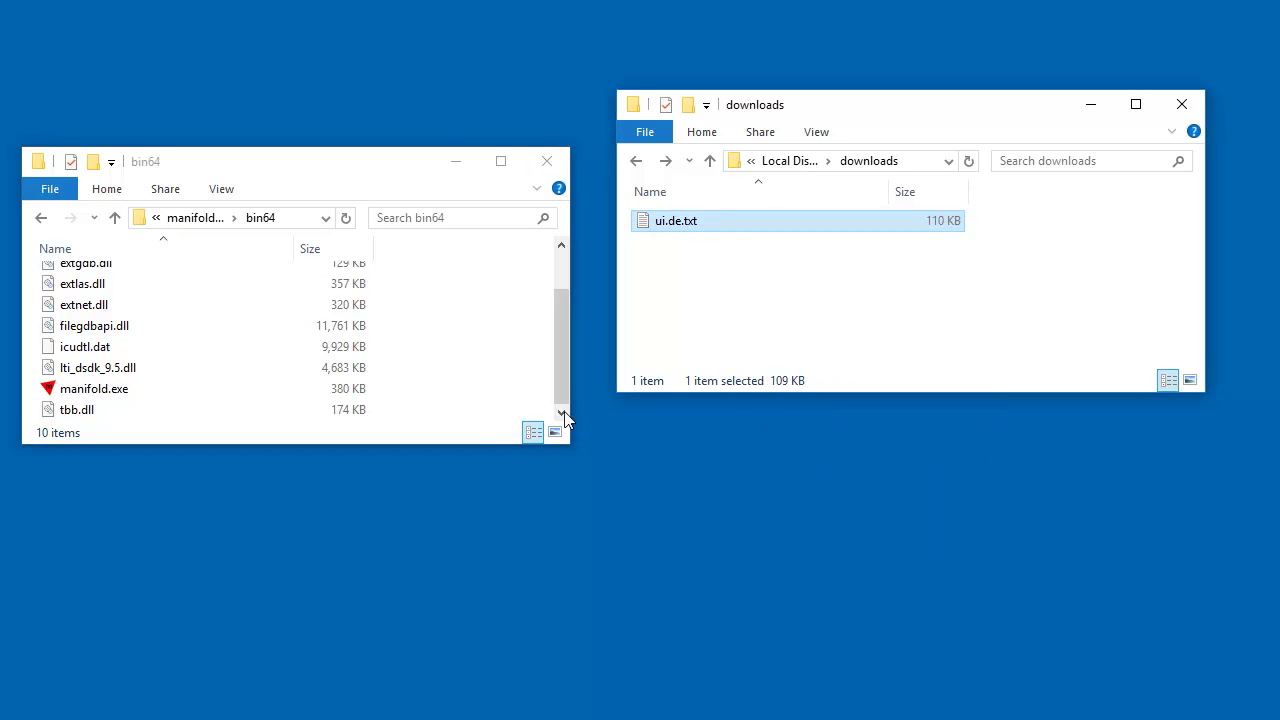
right_click(434, 364)
click(479, 500)
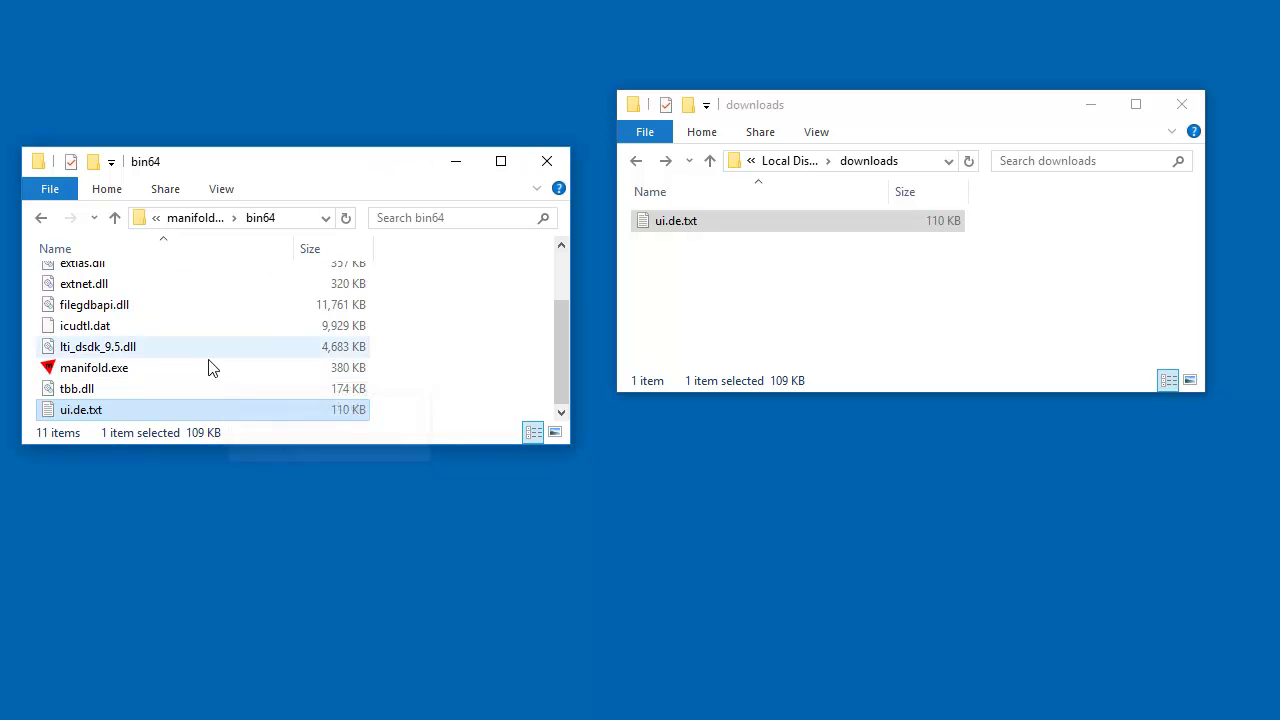
Examine the German interface strings in the downloads folder's ui.de.txt in Notepad, and close the file
mouse_move(150, 378)
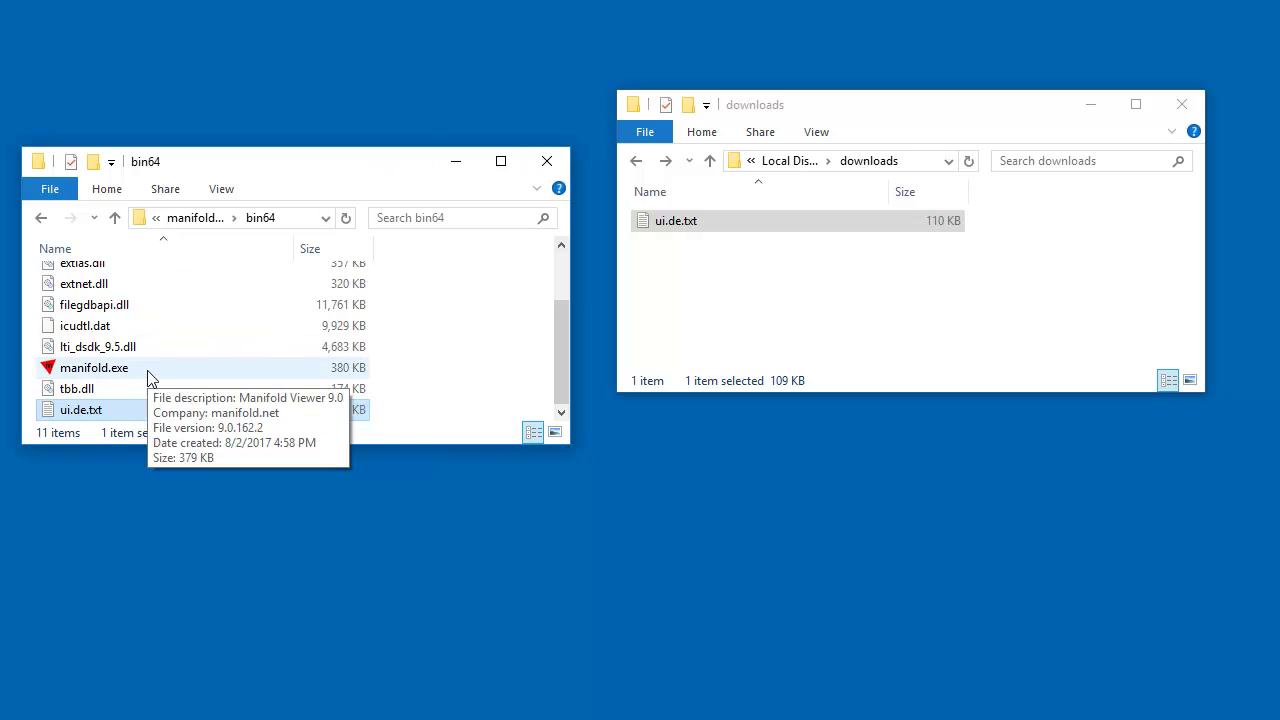
mouse_move(138, 412)
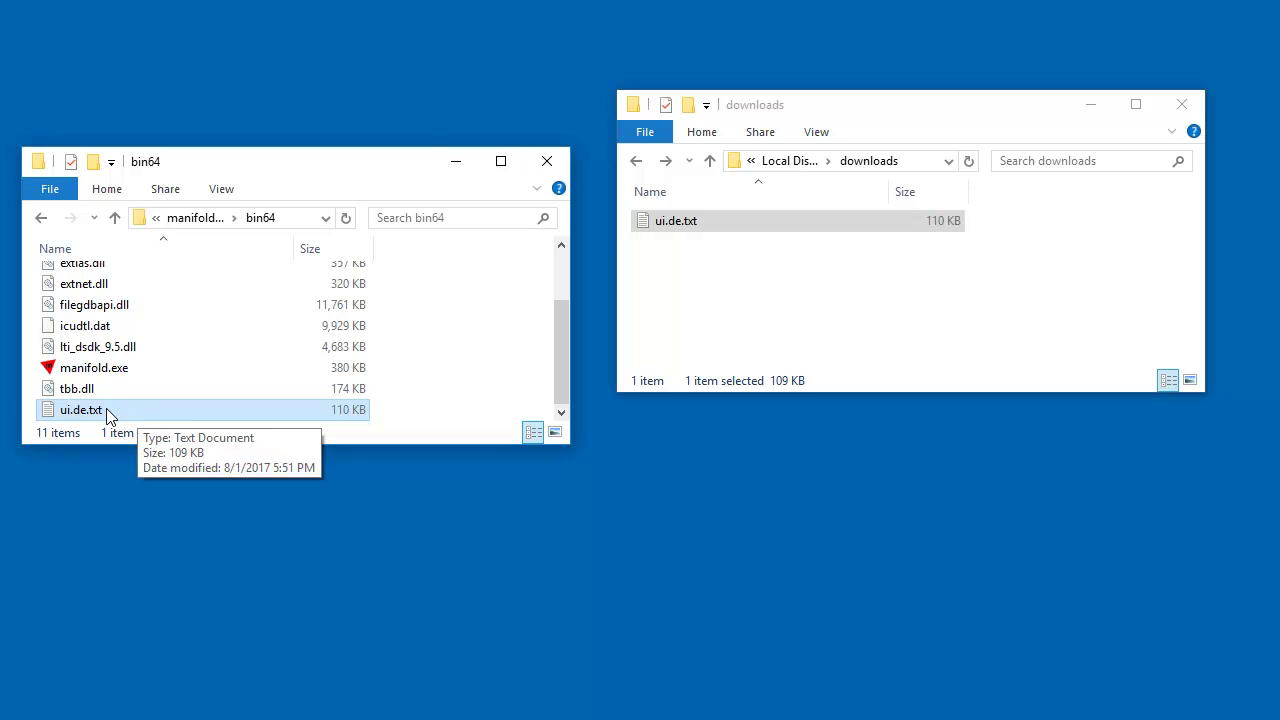
double_click(764, 222)
drag(976, 66, 868, 45)
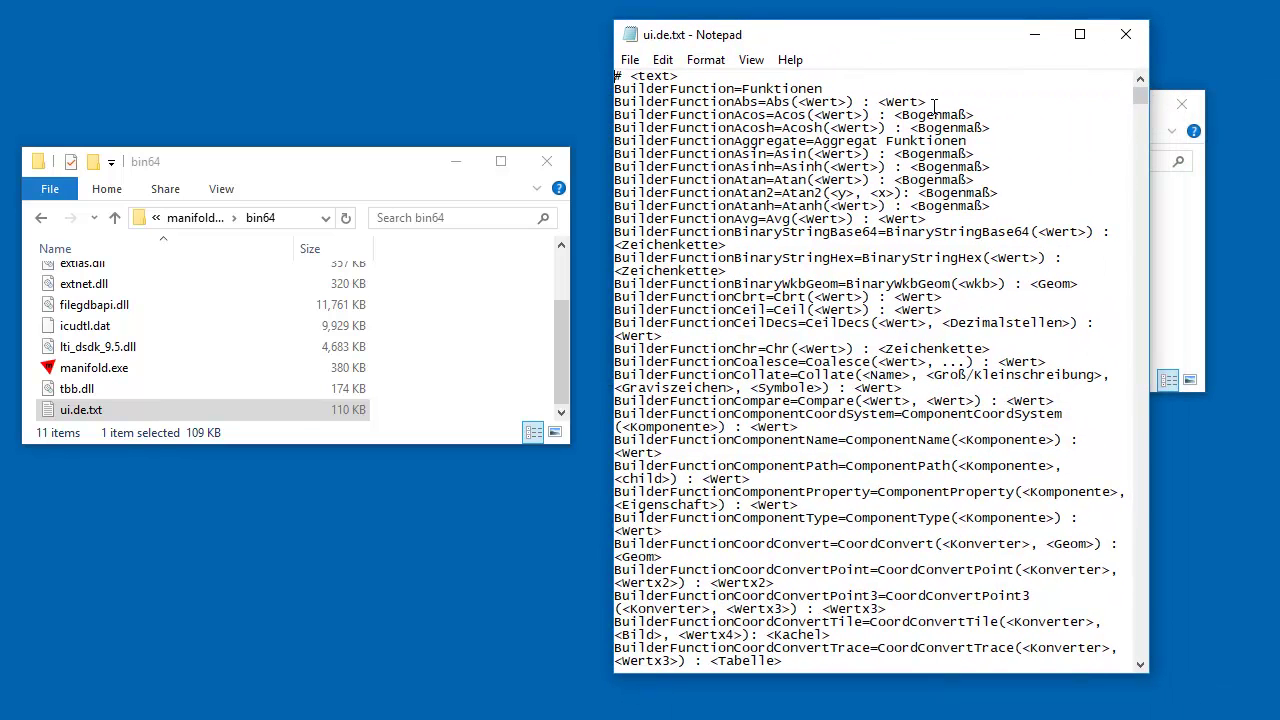
drag(970, 113, 882, 114)
drag(952, 153, 887, 154)
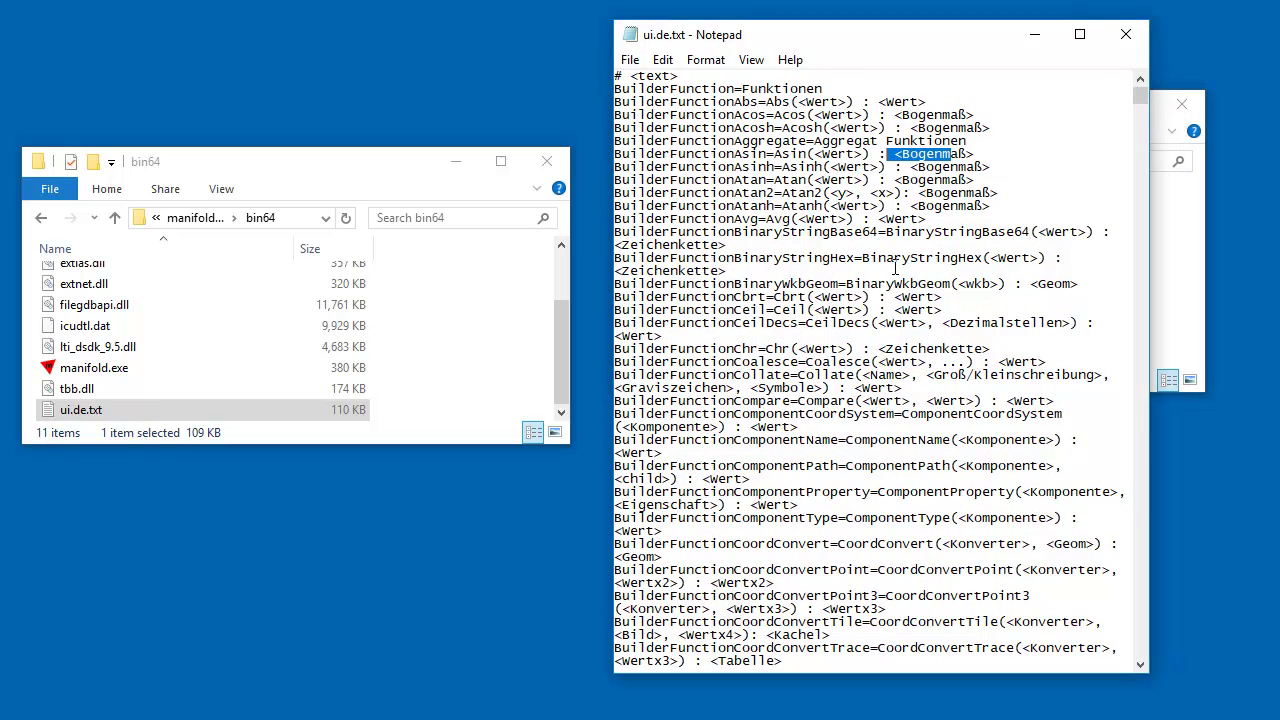
click(1127, 36)
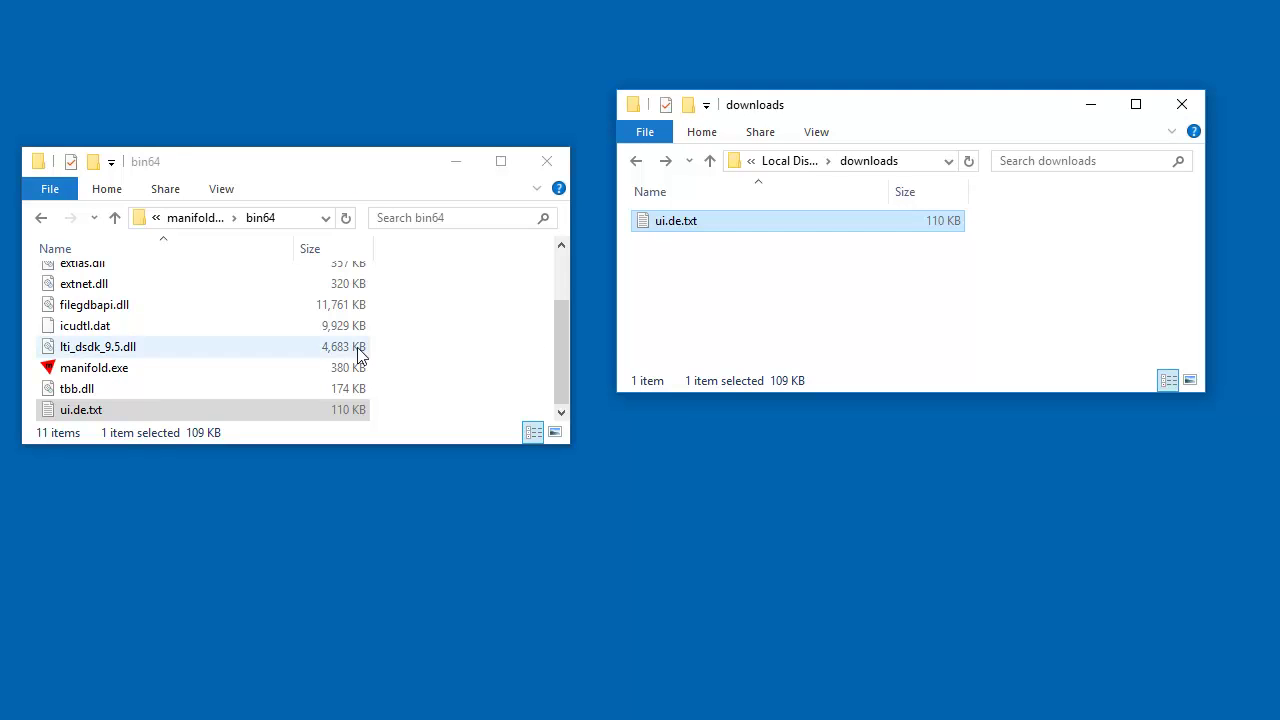
Launch manifold.exe from bin64 to check the interface language, and exit Manifold Viewer
double_click(152, 372)
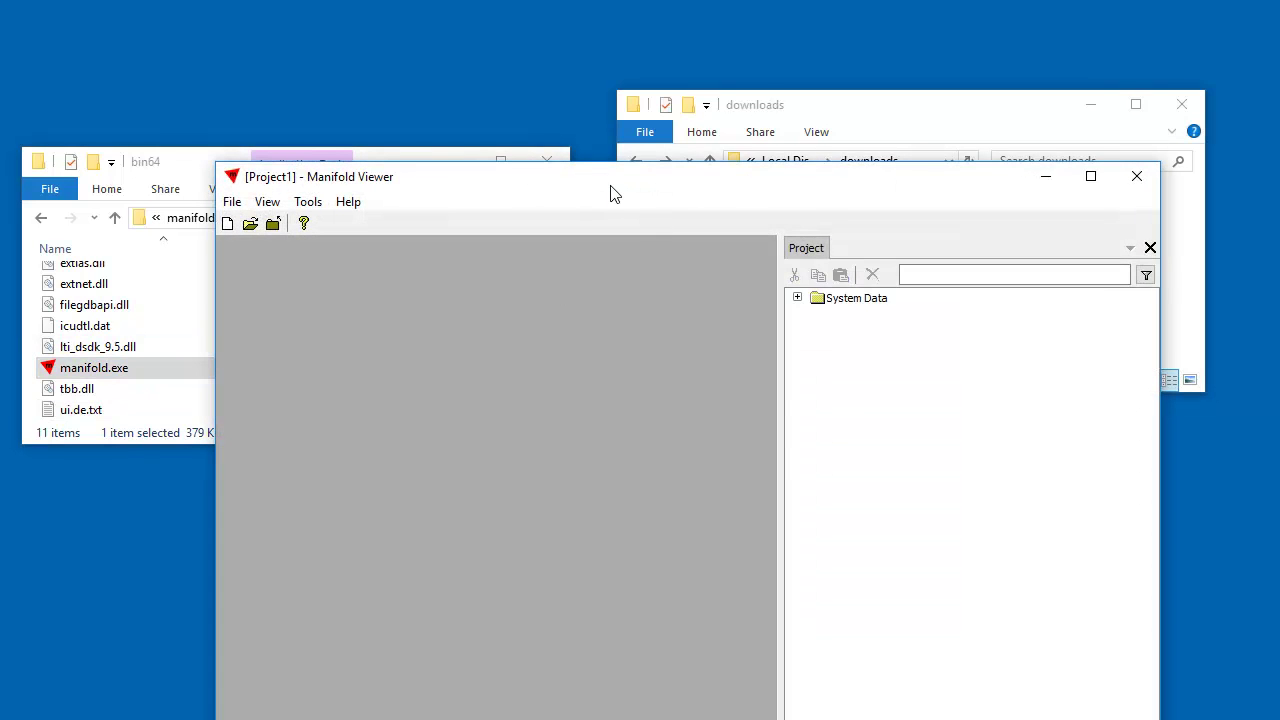
drag(615, 193, 482, 38)
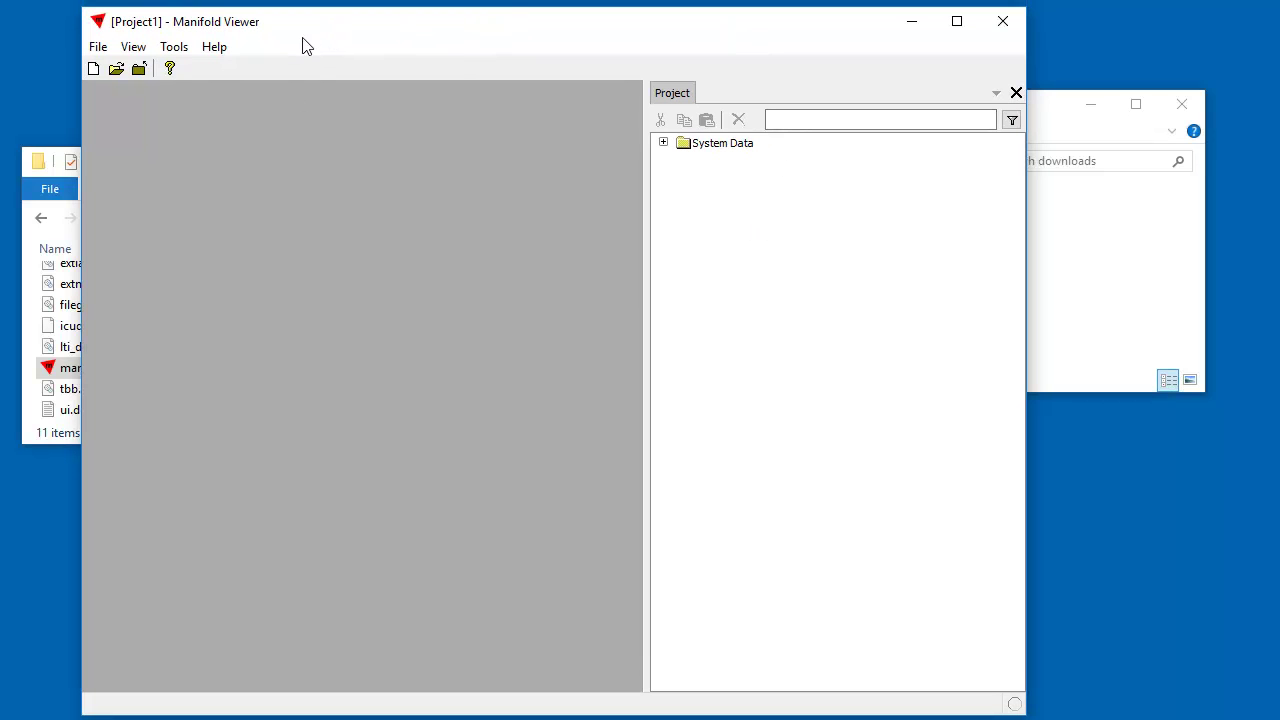
click(1003, 24)
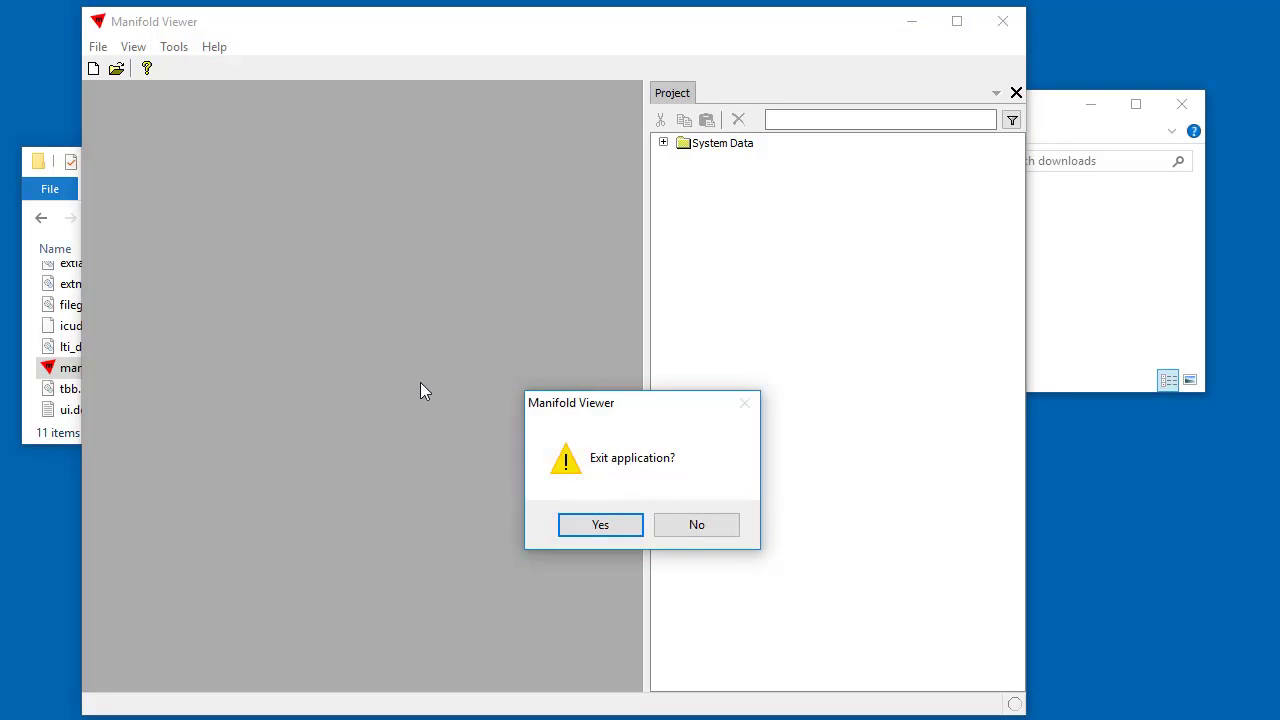
click(632, 528)
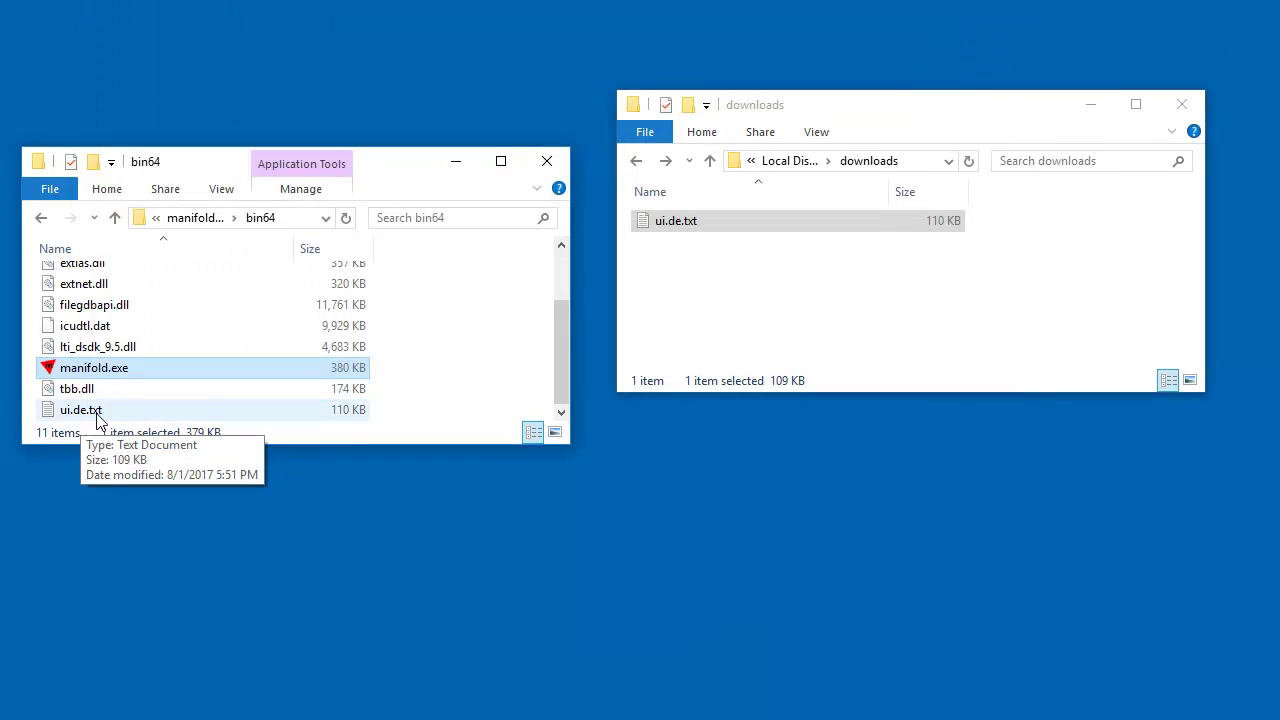
Duplicate ui.de.txt within the bin64 folder
click(133, 414)
right_click(134, 413)
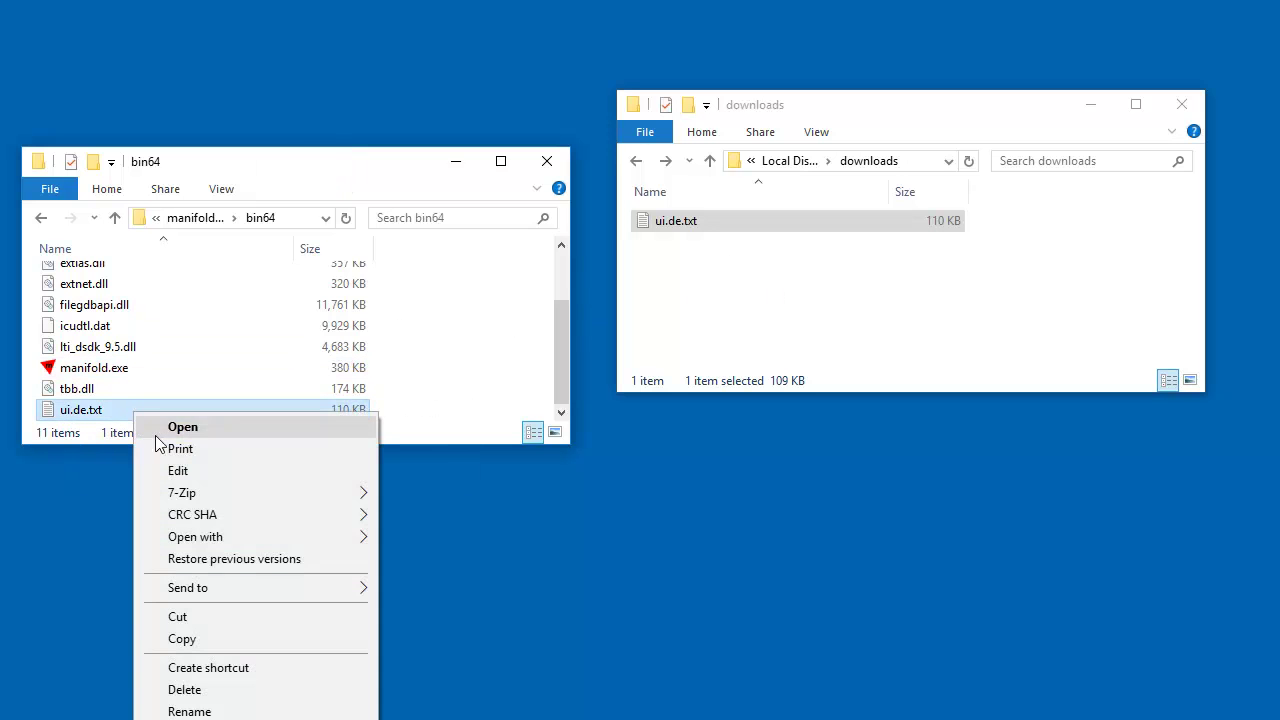
click(238, 634)
right_click(447, 374)
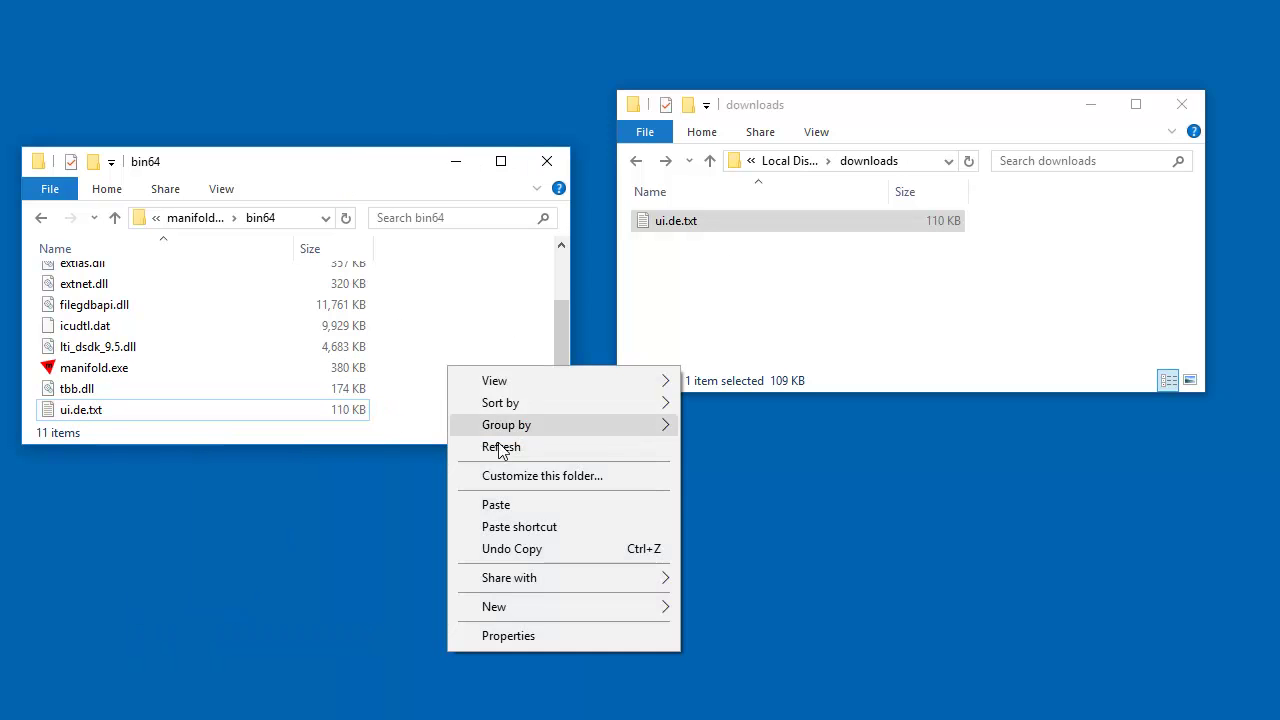
click(505, 506)
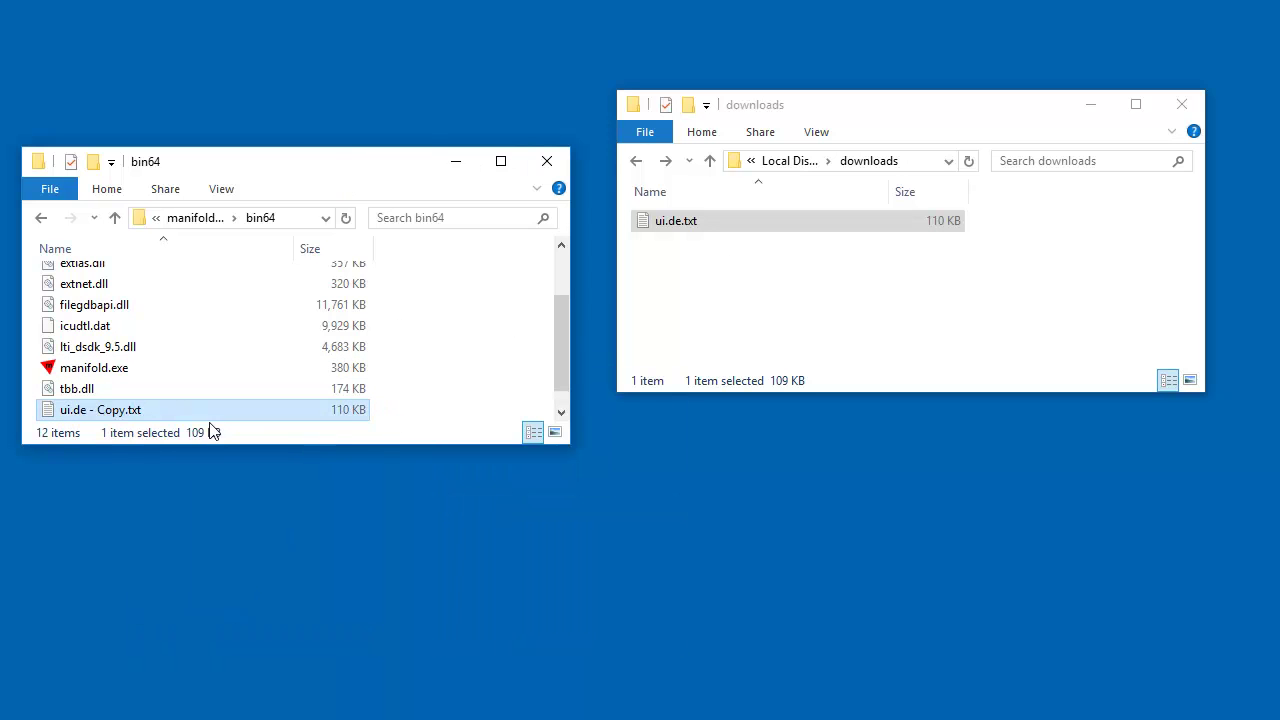
Rename the duplicated language file to ui.en.txt, and check its contents in Notepad
click(135, 412)
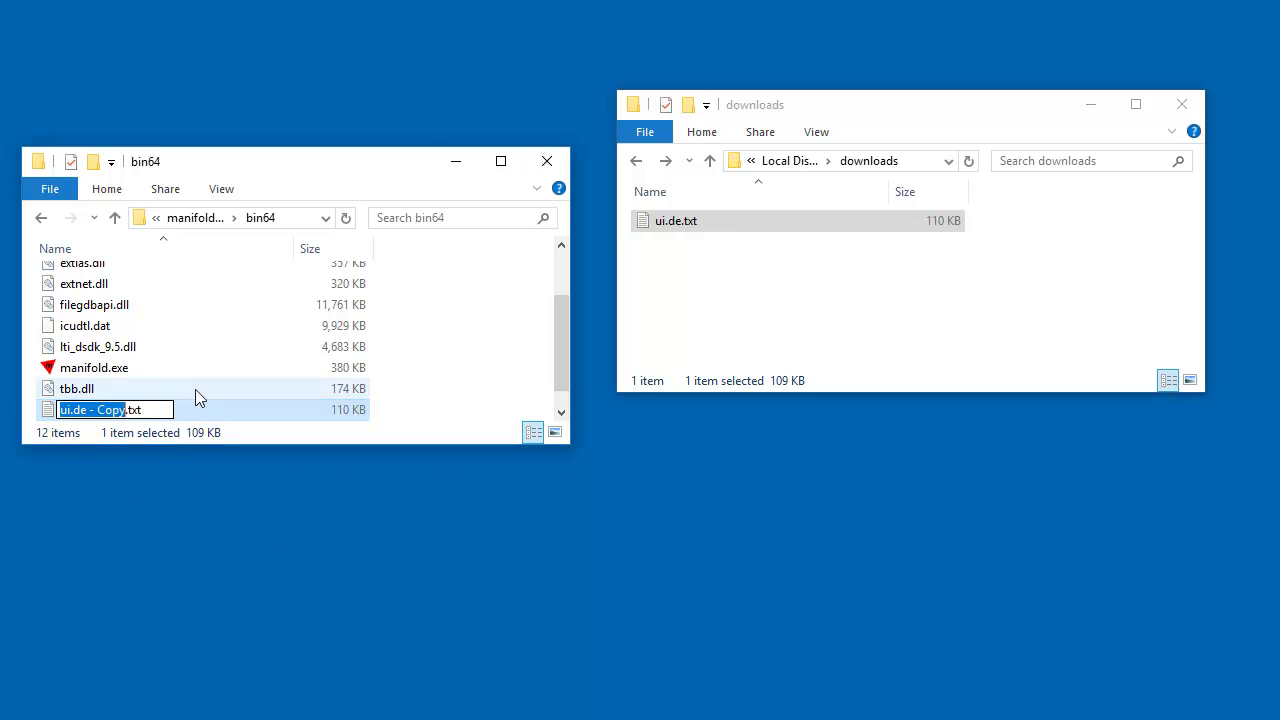
text(ui.en)
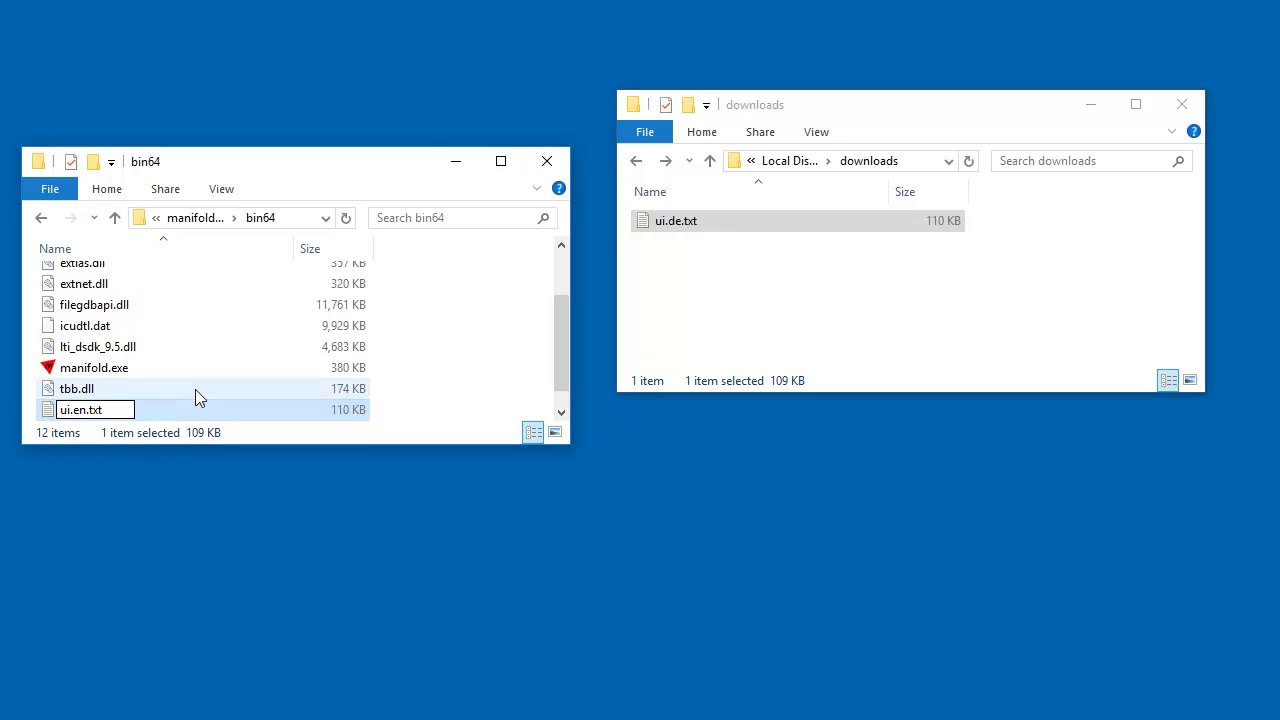
key(Return)
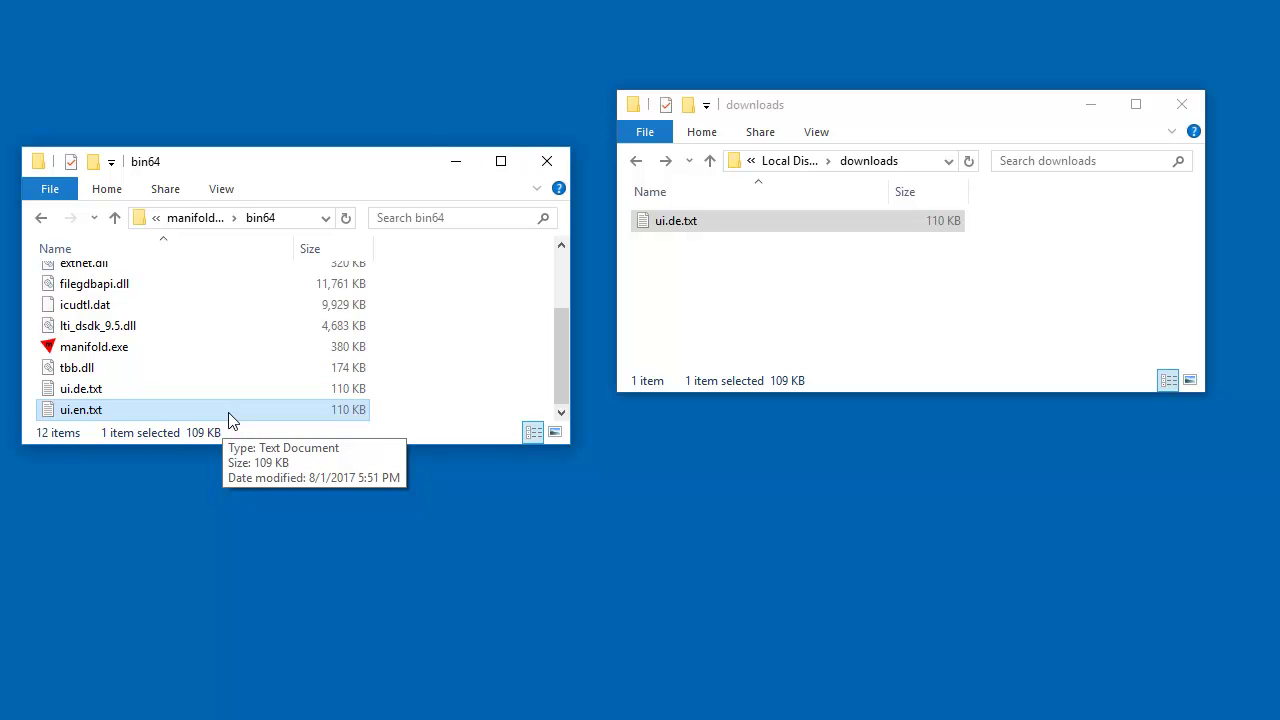
double_click(180, 413)
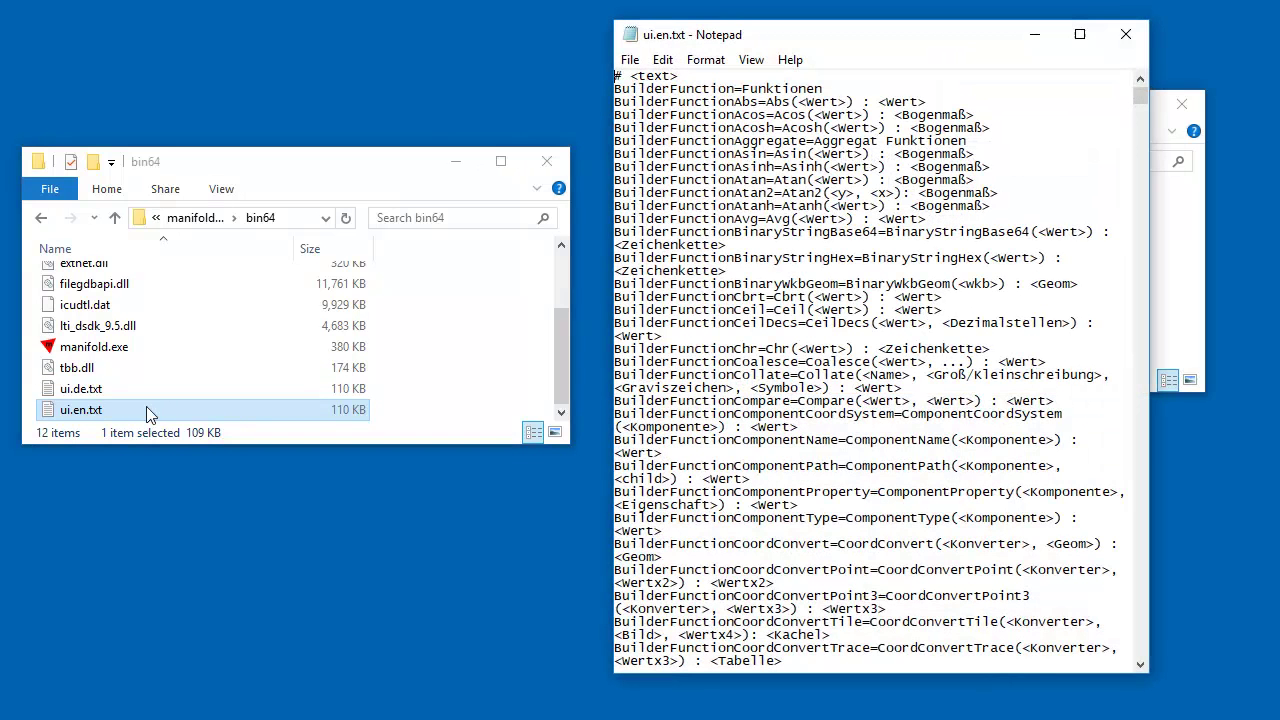
click(1125, 34)
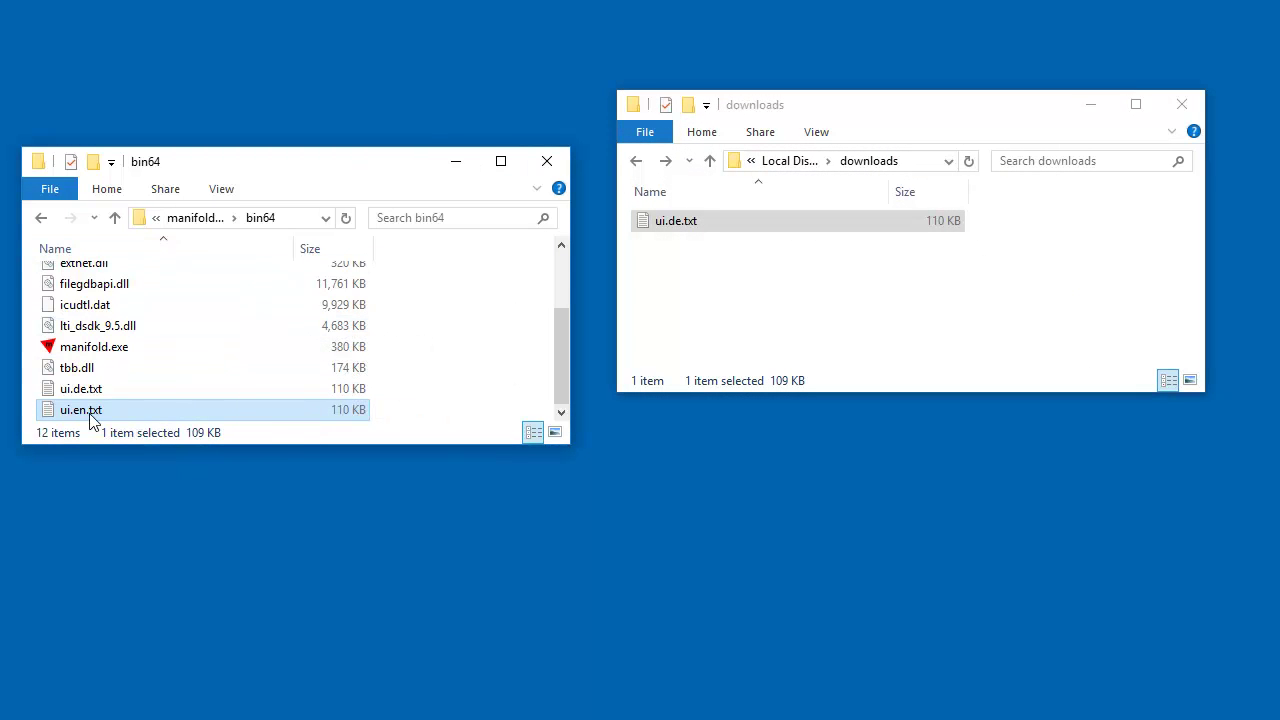
Launch Manifold Viewer from bin64 and open the books.map project from the data folder
double_click(122, 348)
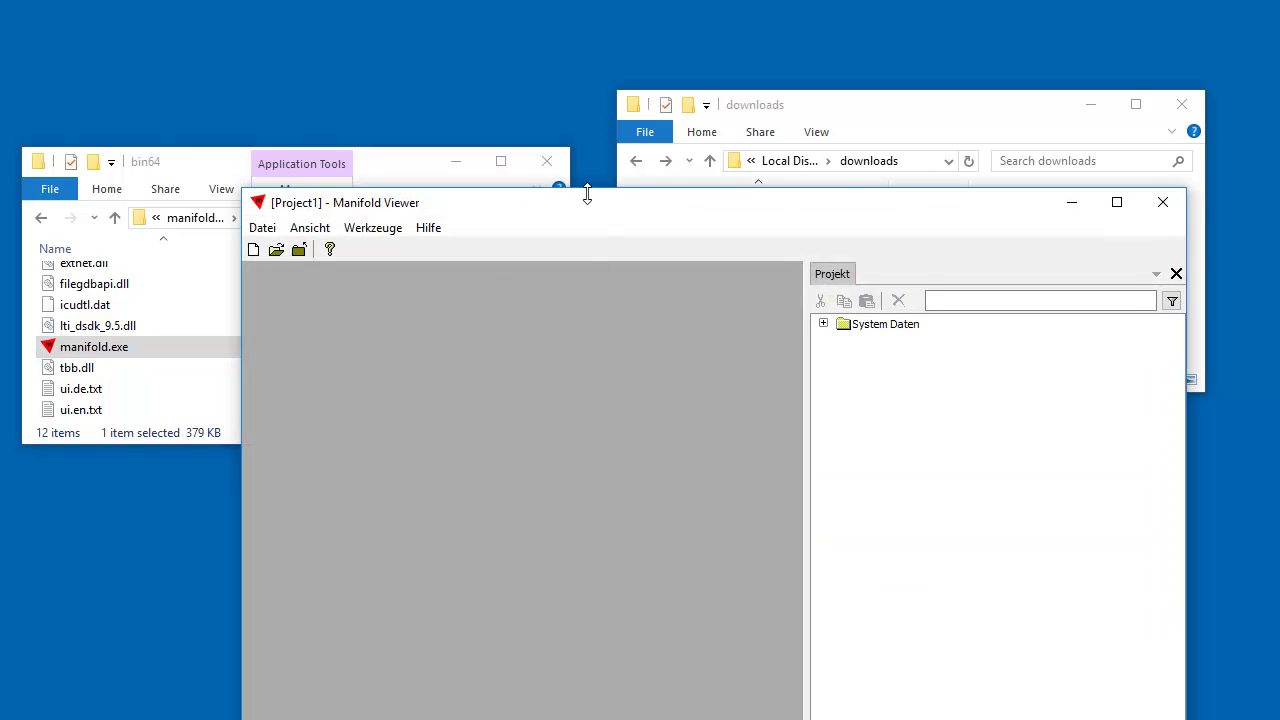
drag(580, 206, 385, 27)
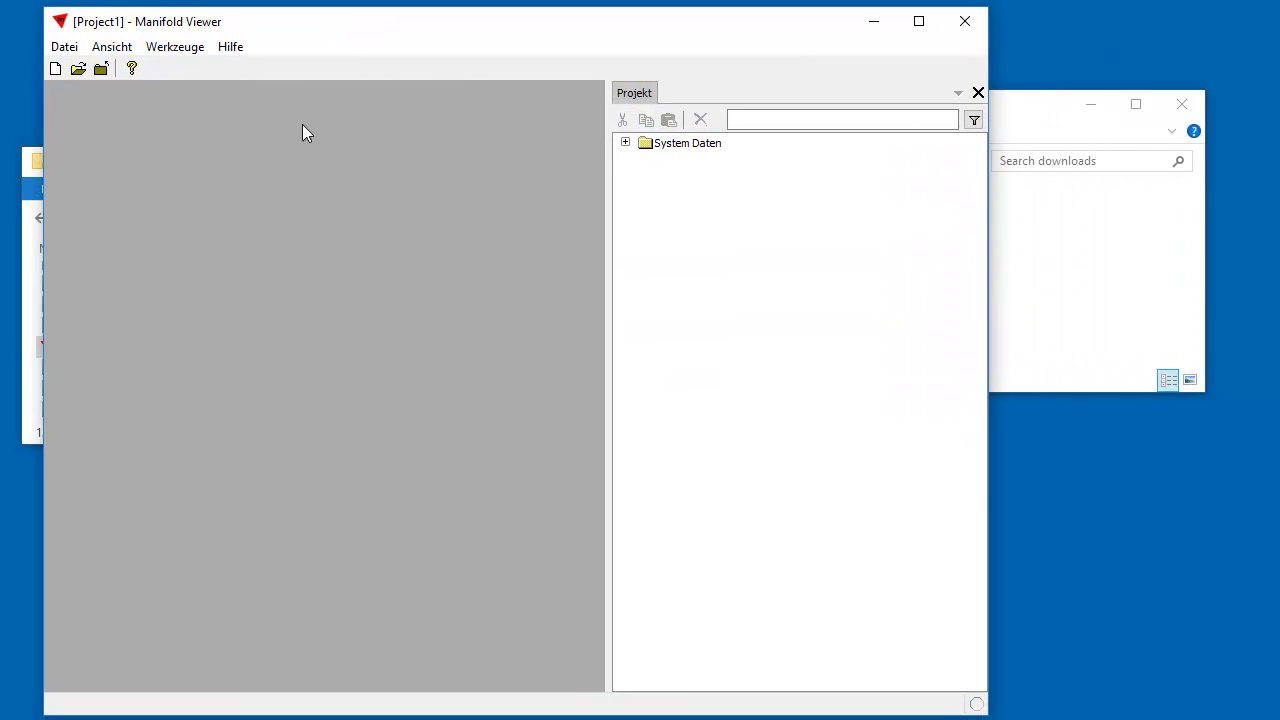
click(62, 49)
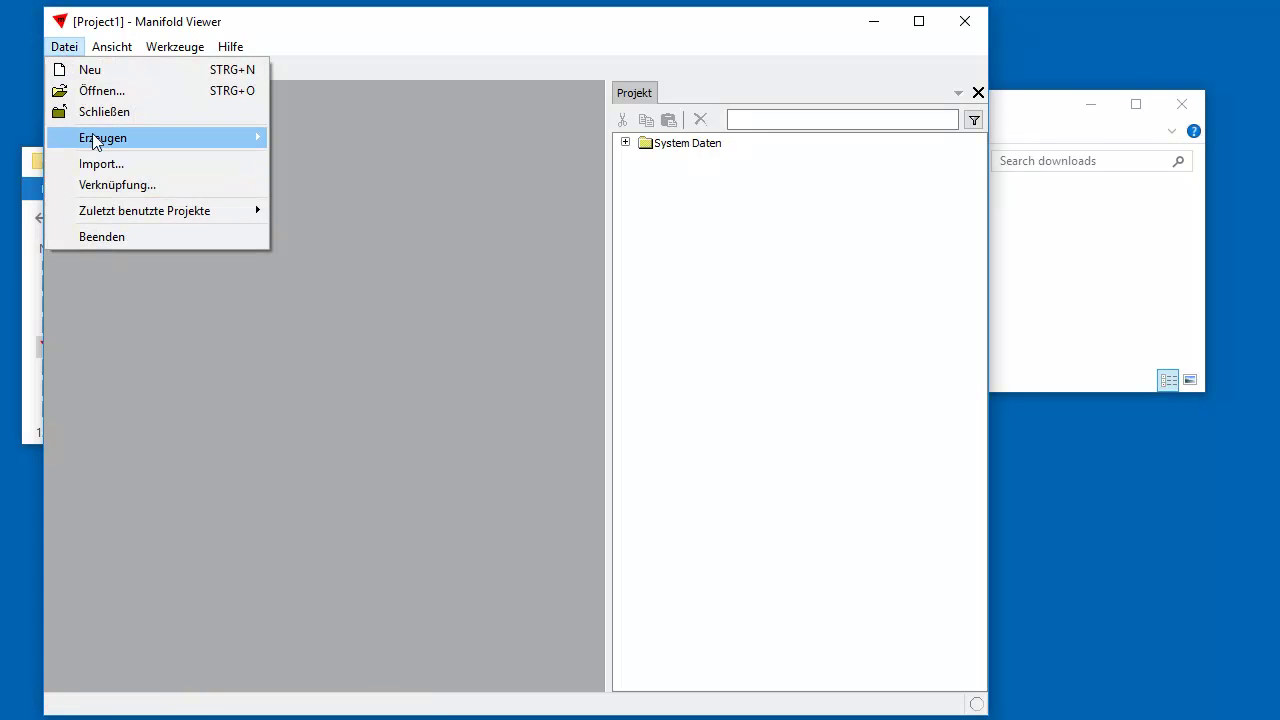
click(108, 92)
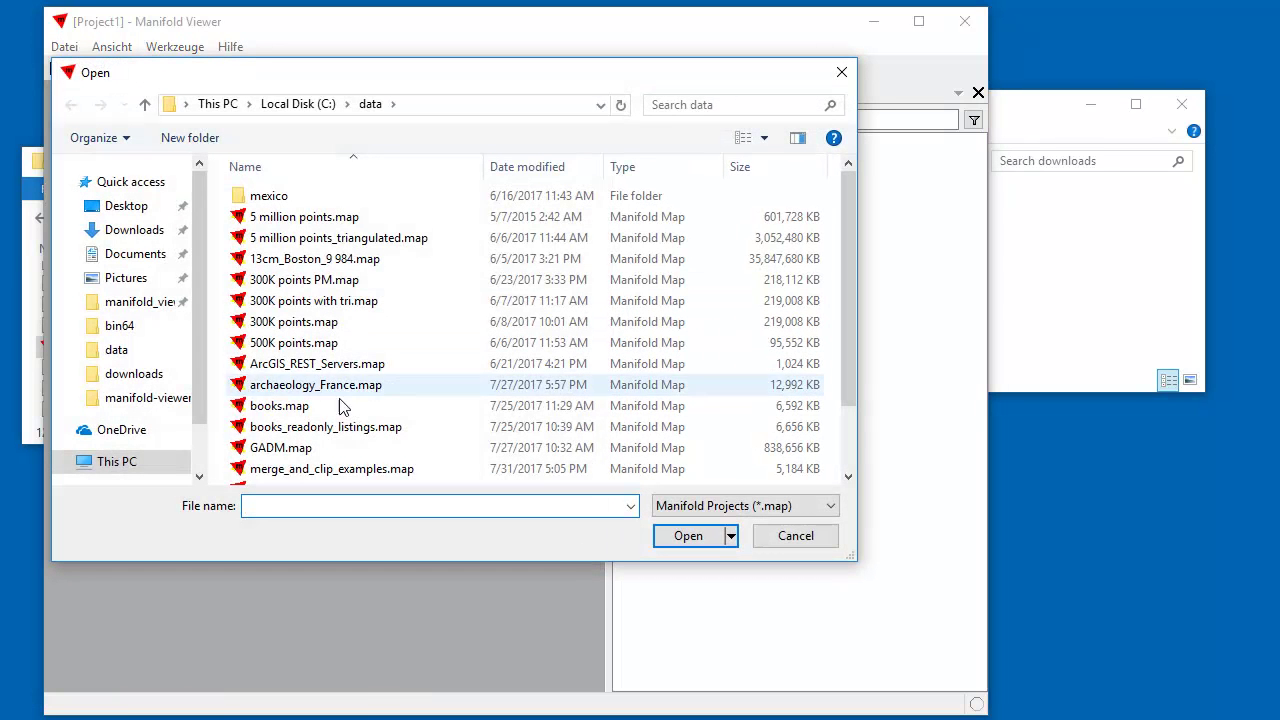
click(300, 406)
click(688, 536)
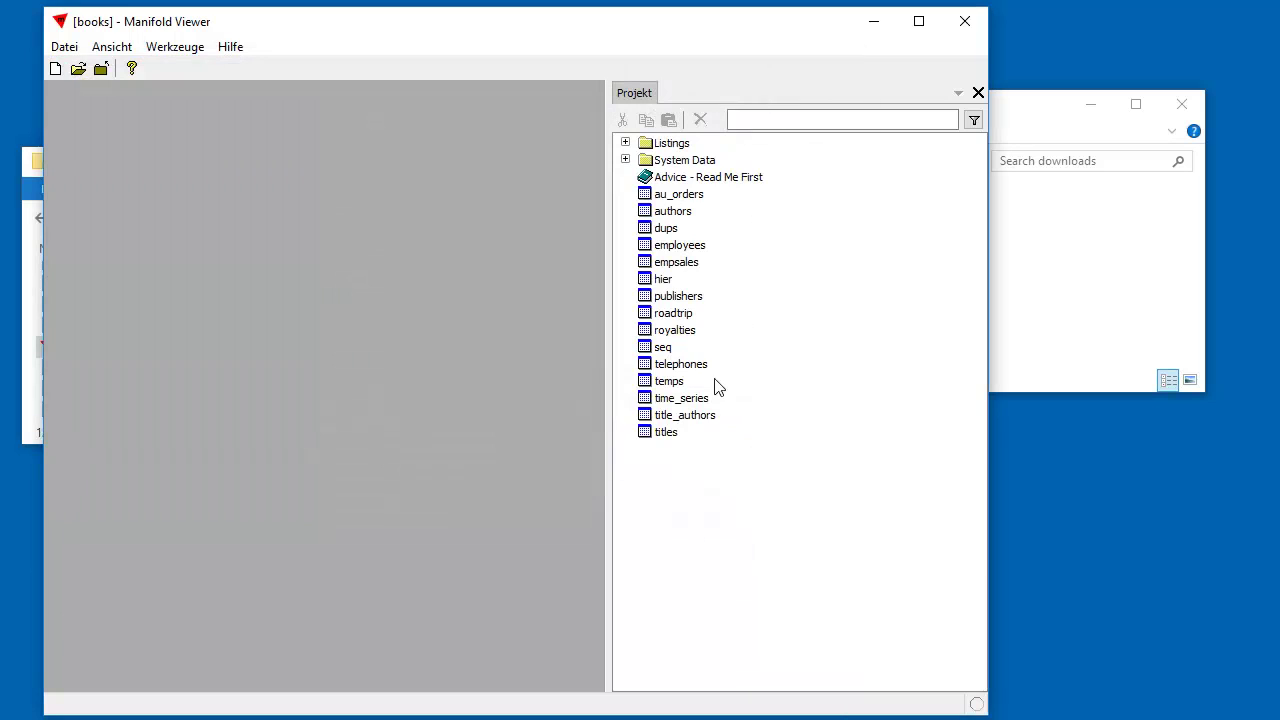
Open the employees table and examine the translated editing and help commands
double_click(690, 246)
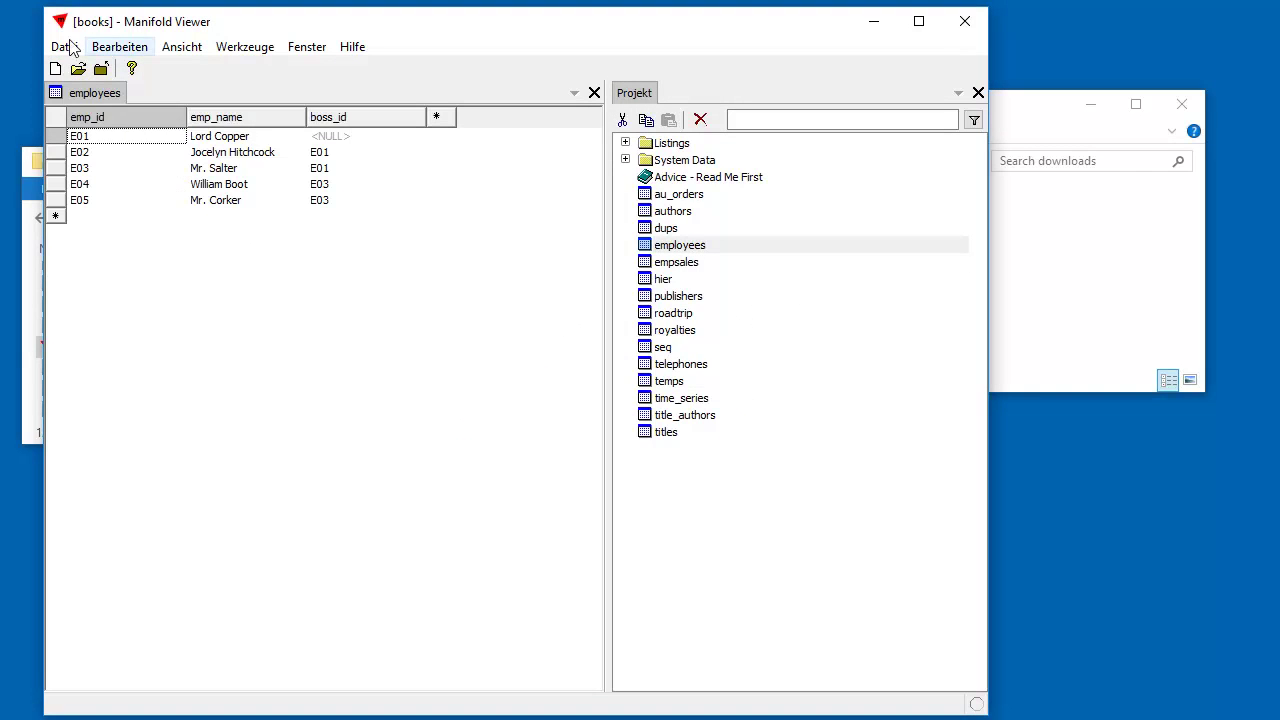
click(119, 47)
mouse_move(219, 52)
mouse_move(119, 50)
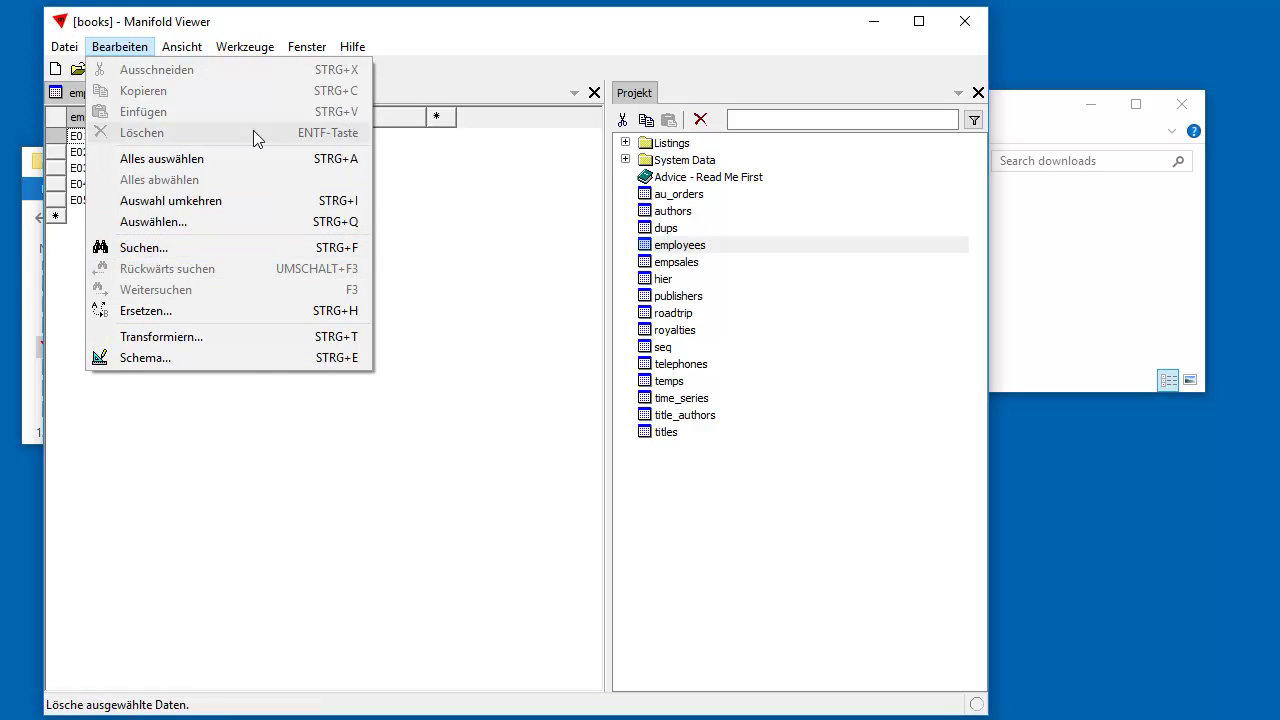
click(455, 60)
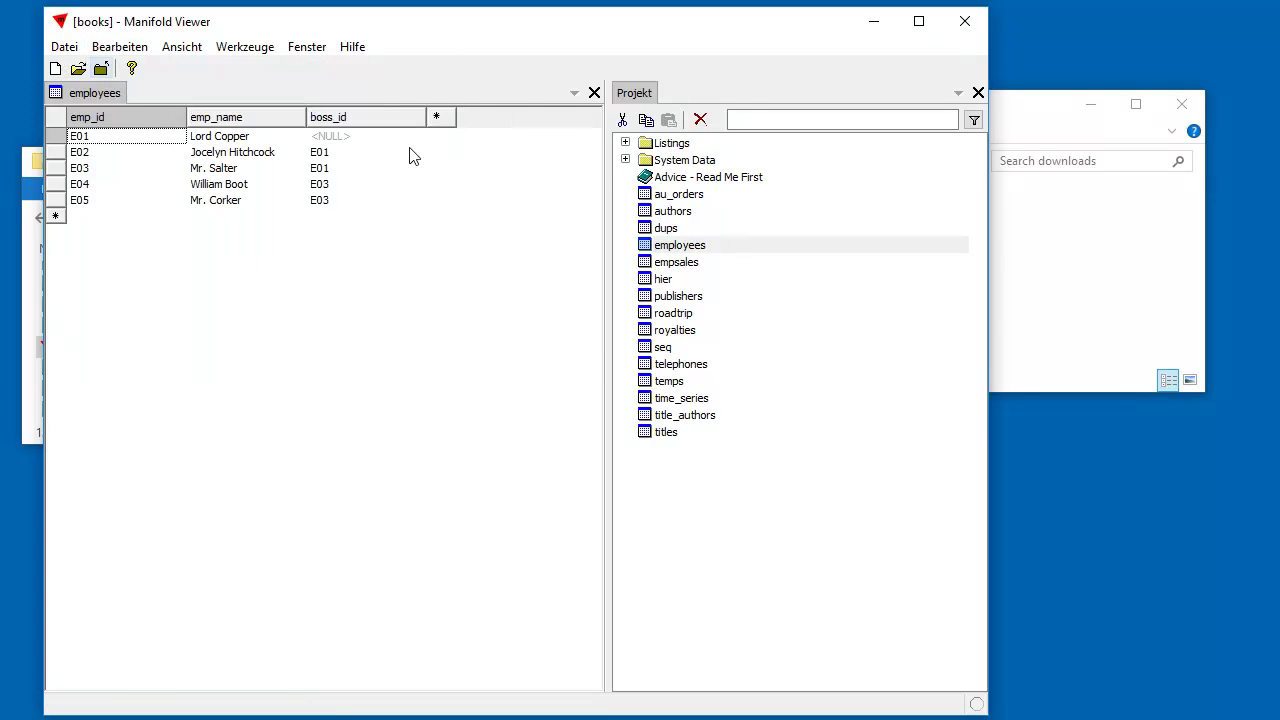
click(350, 50)
click(590, 72)
Exit Manifold Viewer and confirm closing the application
click(64, 46)
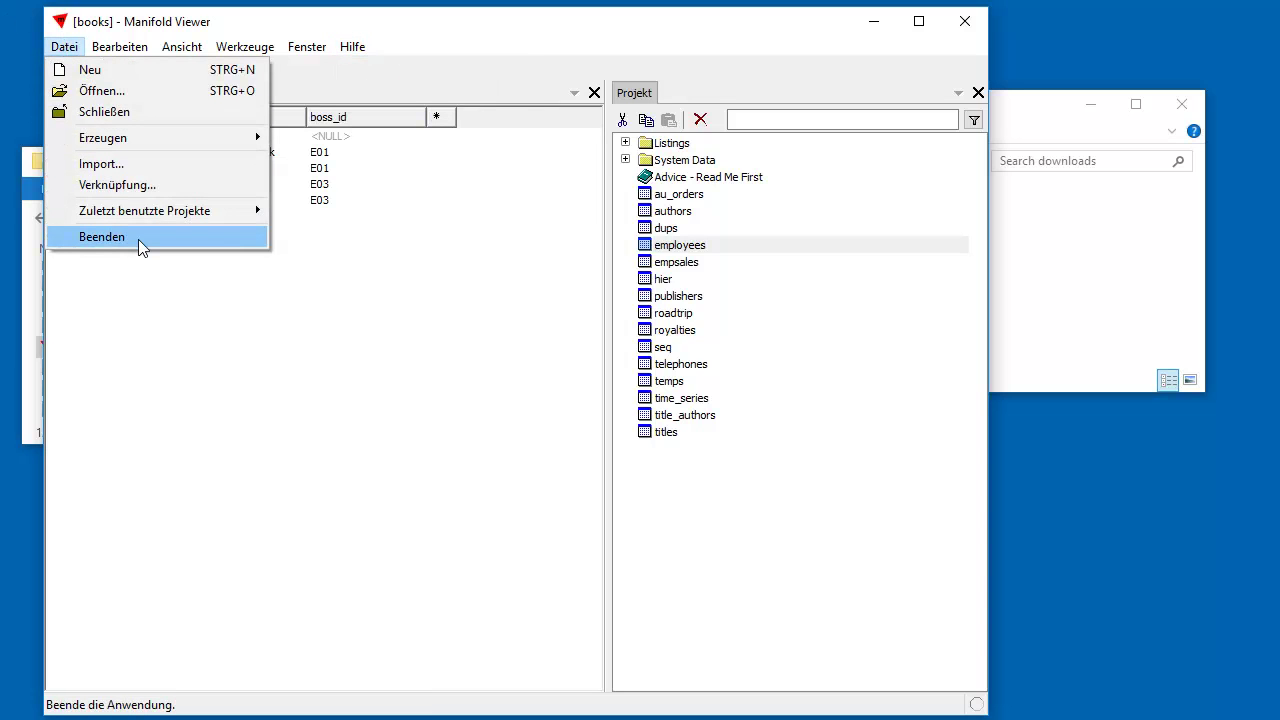
click(138, 239)
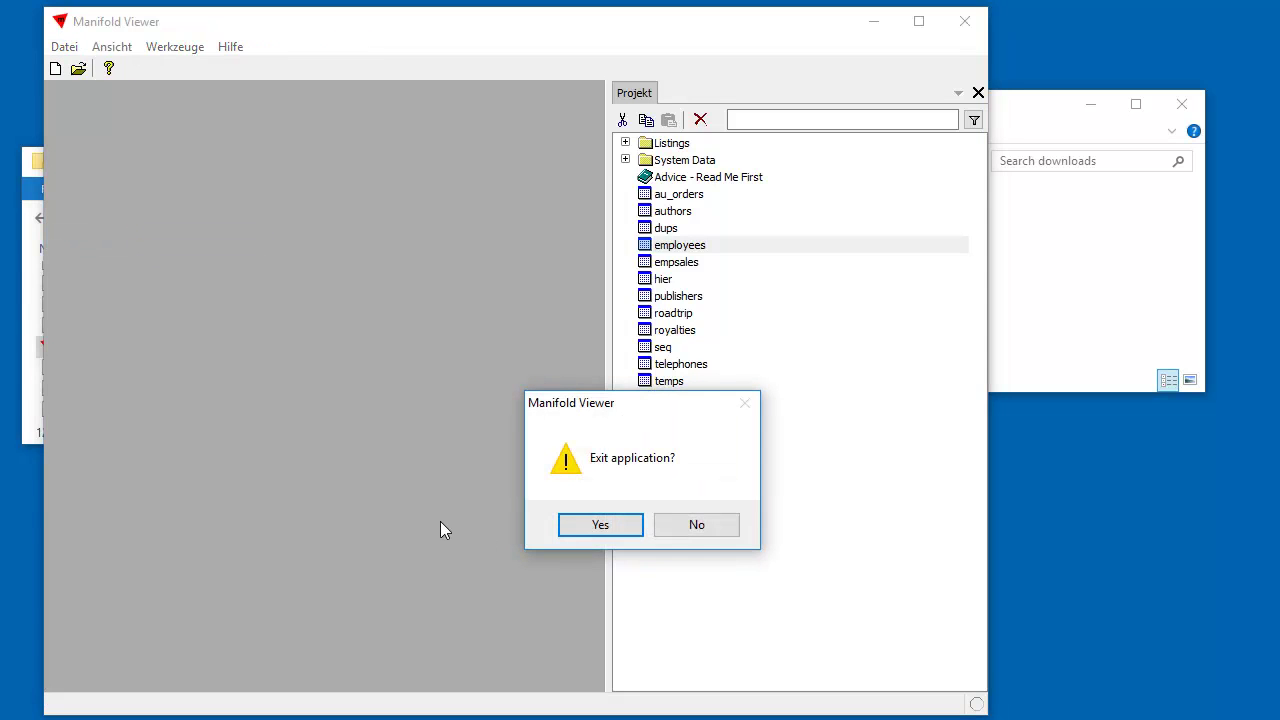
click(598, 526)
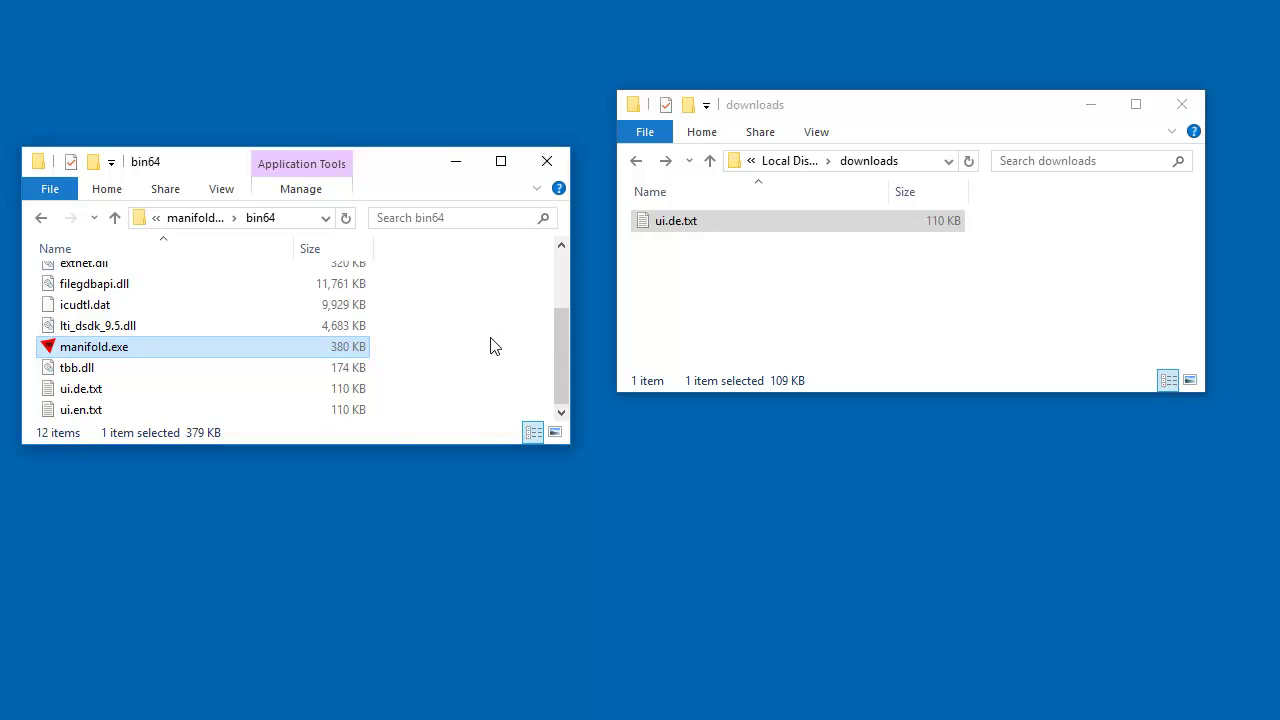
Copy default.ui.txt from the manifold-viewer-9.0.162.2-x64 folder into the downloads folder
click(113, 218)
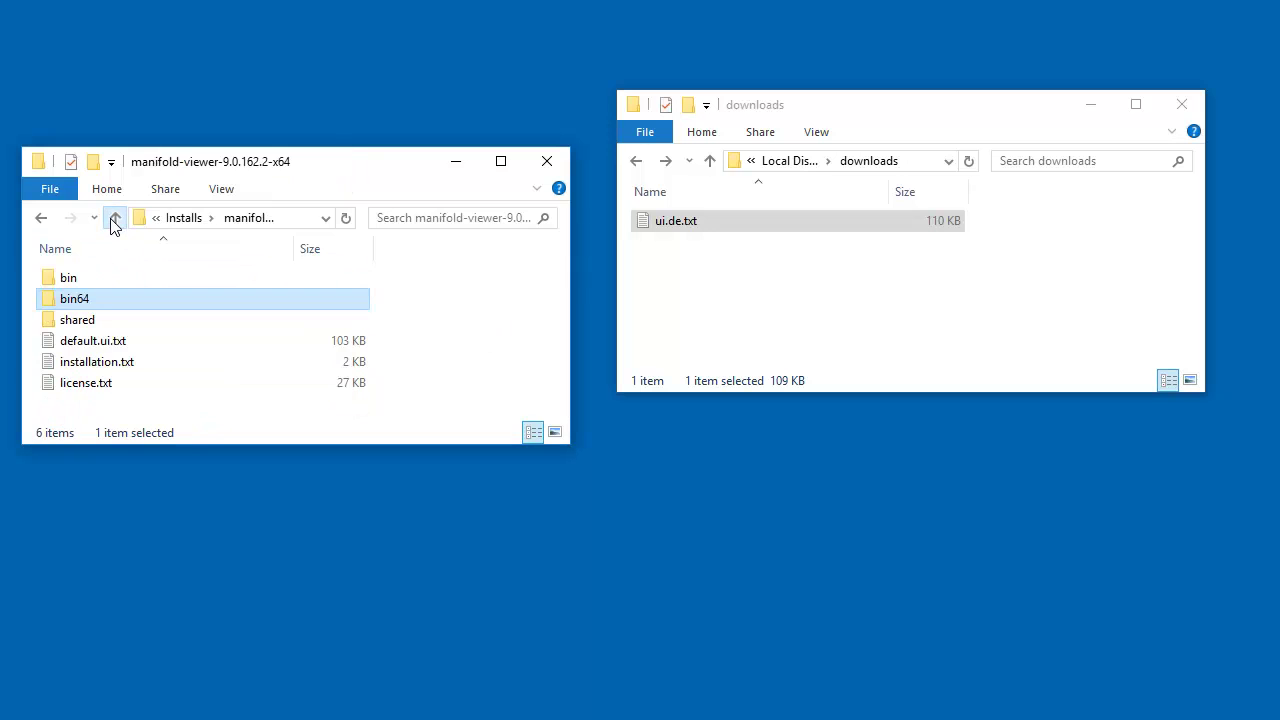
click(112, 343)
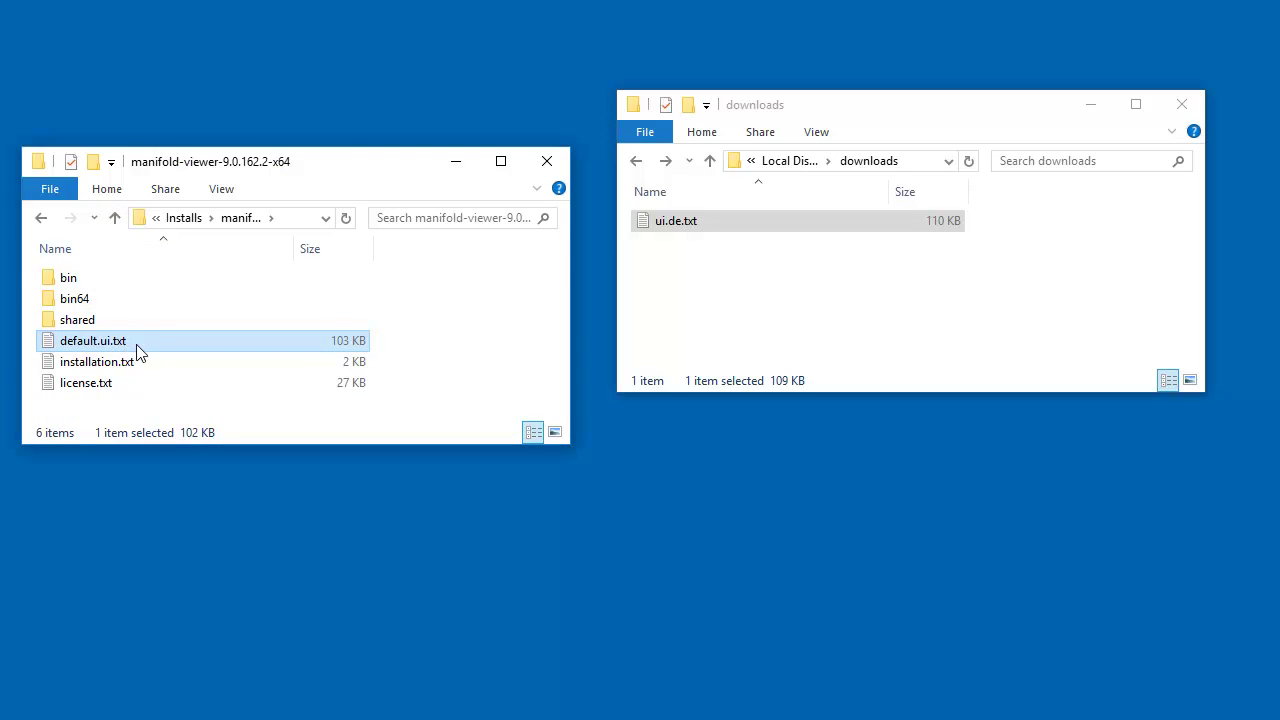
right_click(160, 344)
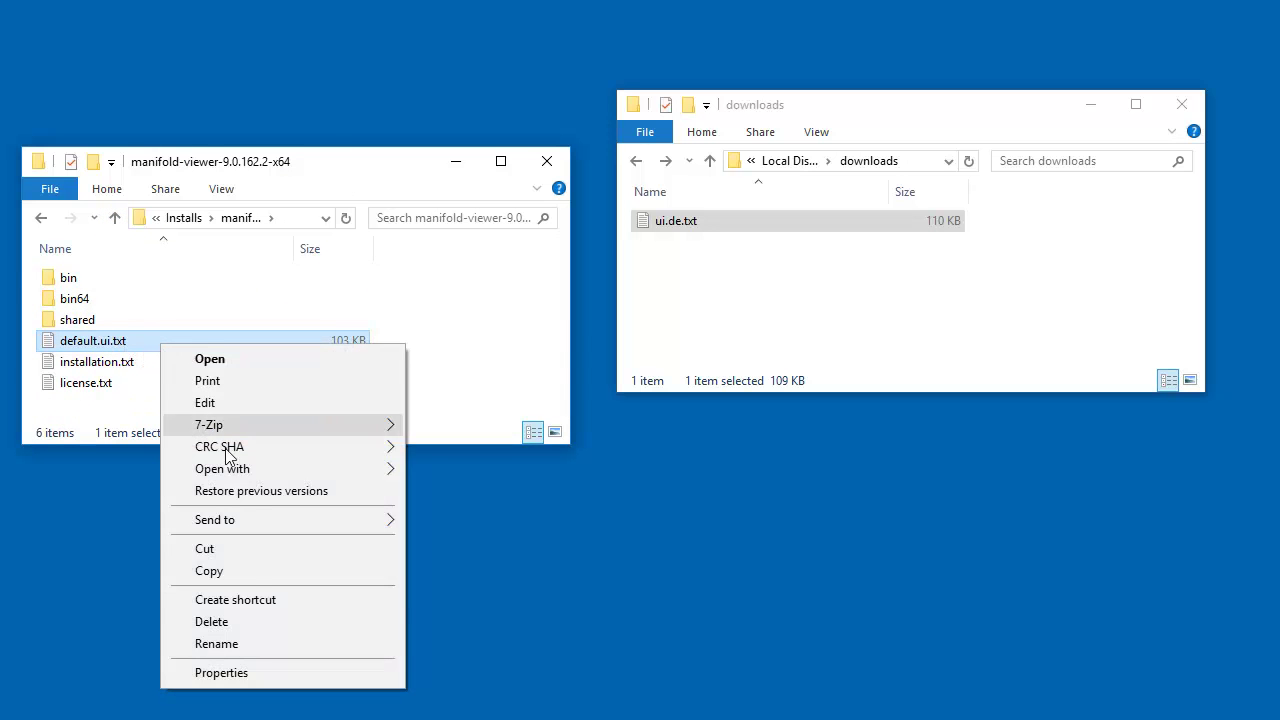
click(236, 570)
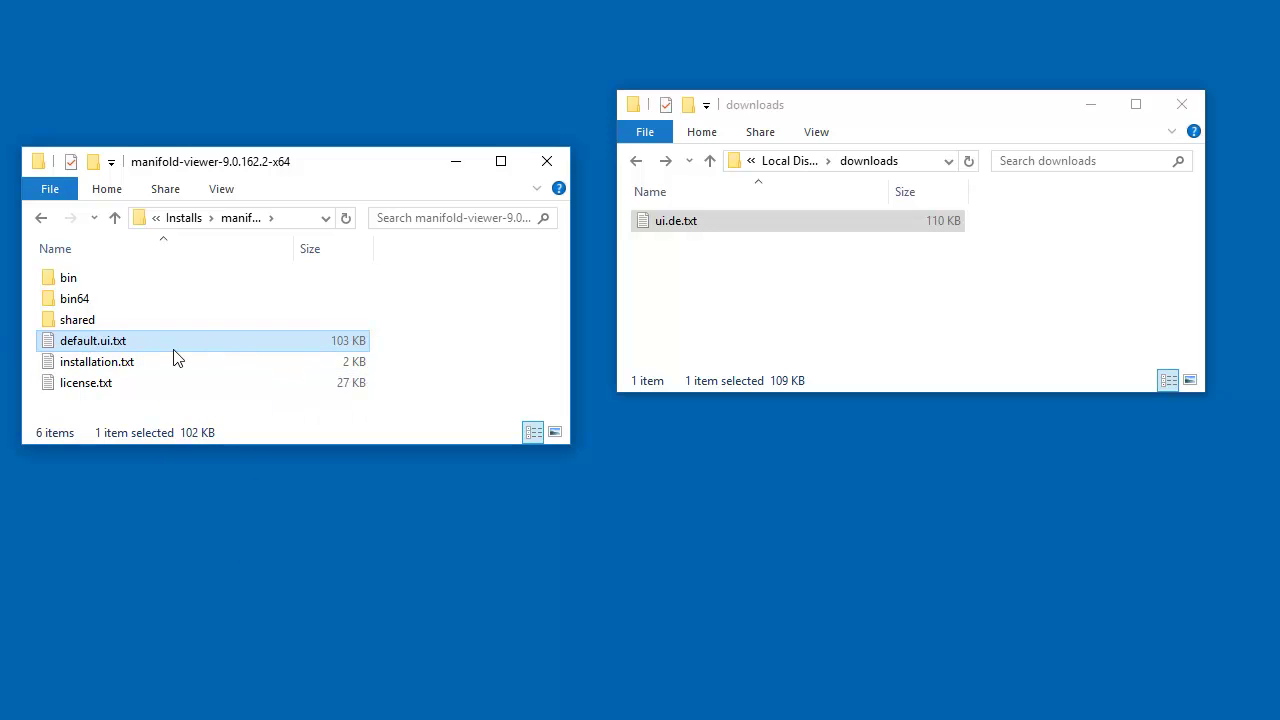
right_click(768, 283)
click(837, 411)
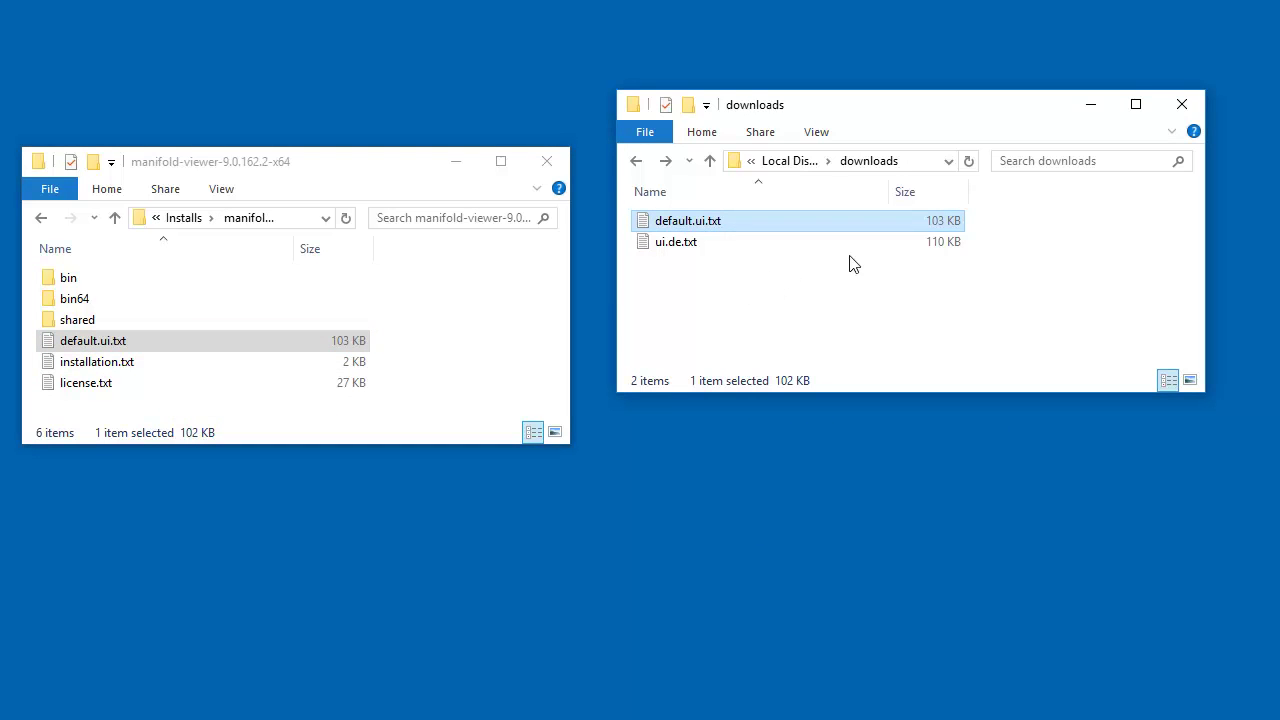
click(412, 277)
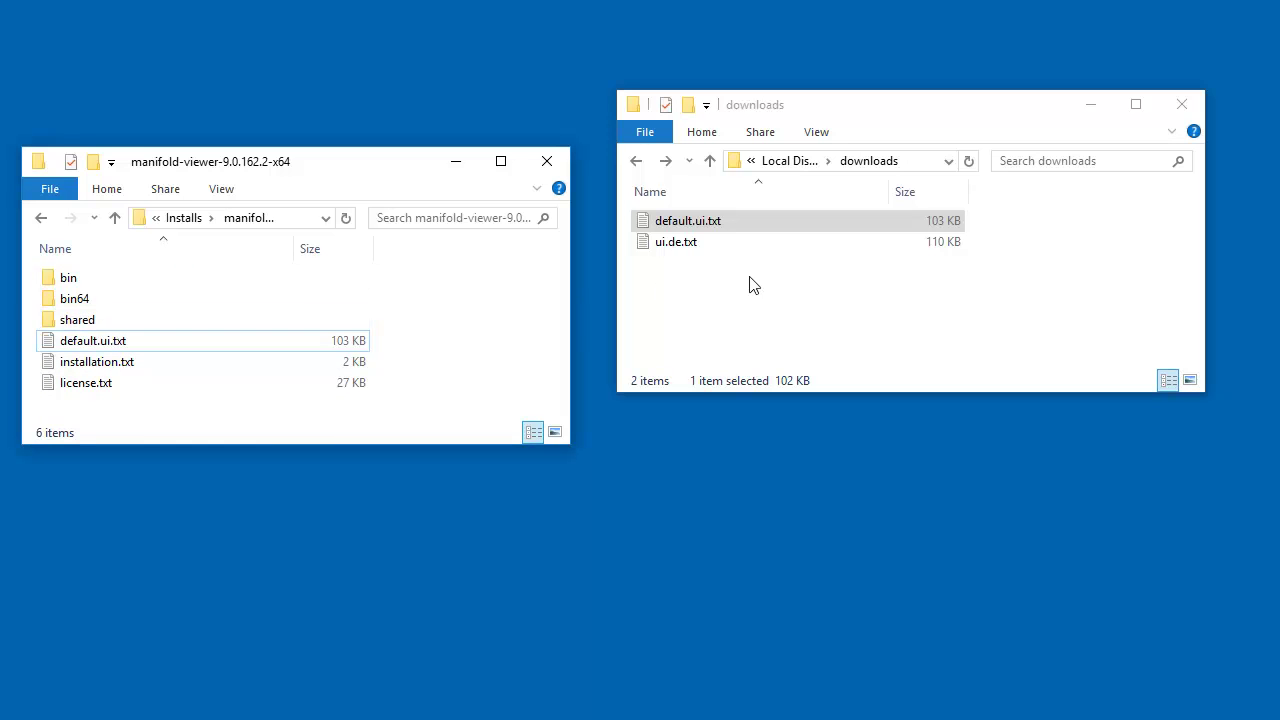
Open the downloads copy of default.ui.txt in Notepad, examine its English interface strings, and close it
double_click(839, 220)
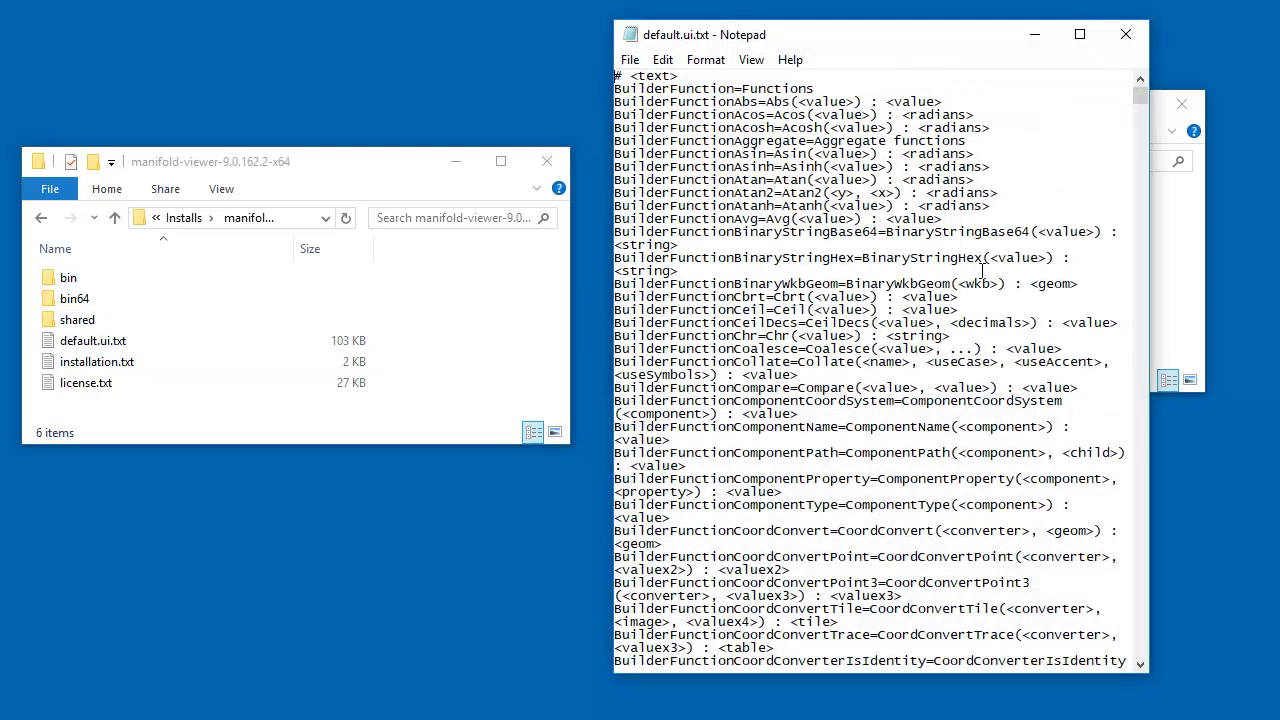
mouse_move(1142, 93)
mouse_down()
mouse_move(1153, 131)
mouse_move(1142, 90)
mouse_up()
drag(975, 54, 1080, 43)
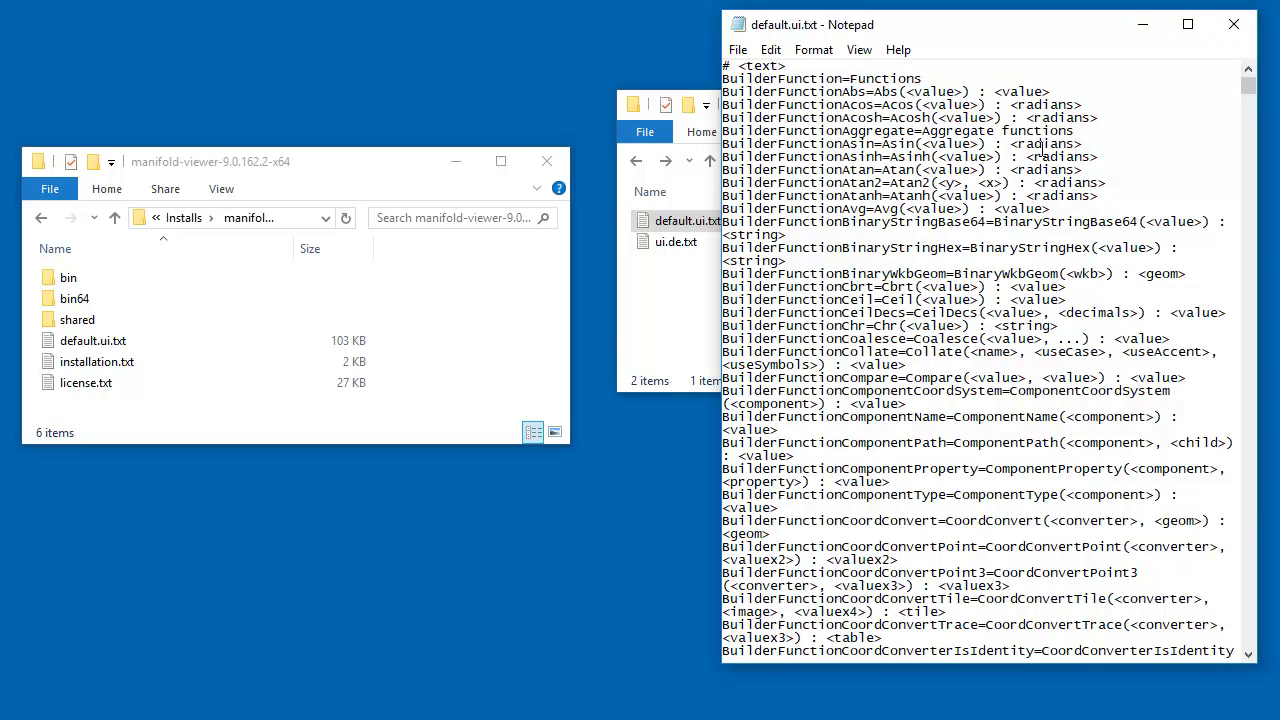
drag(1076, 143, 1018, 143)
click(1234, 24)
click(947, 292)
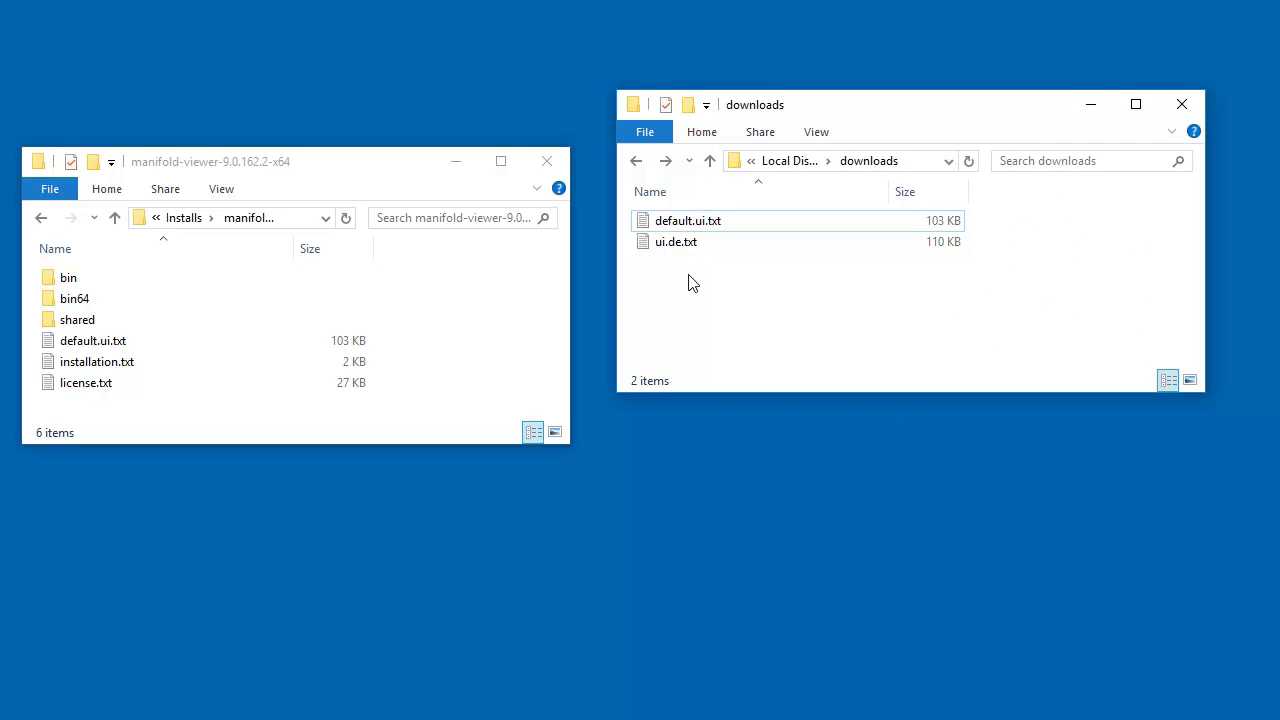
Try to duplicate default.ui.txt within the downloads folder using Cut and Paste
click(702, 232)
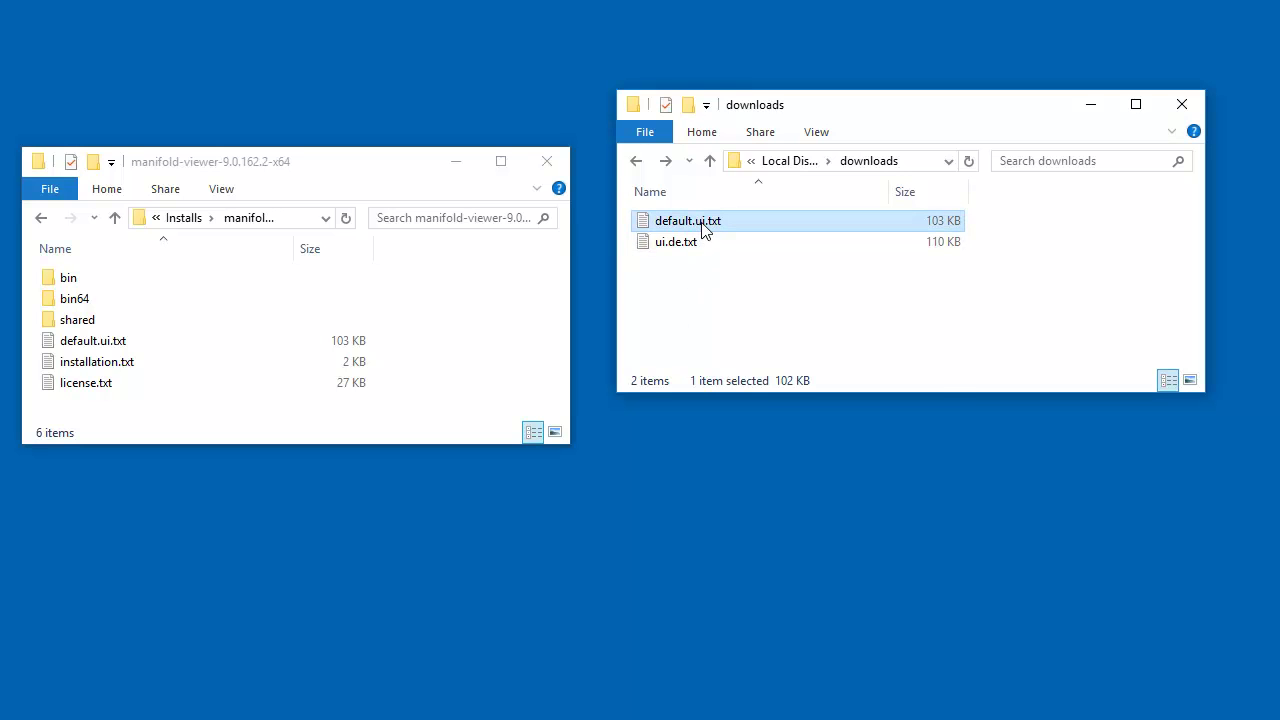
right_click(702, 232)
click(783, 447)
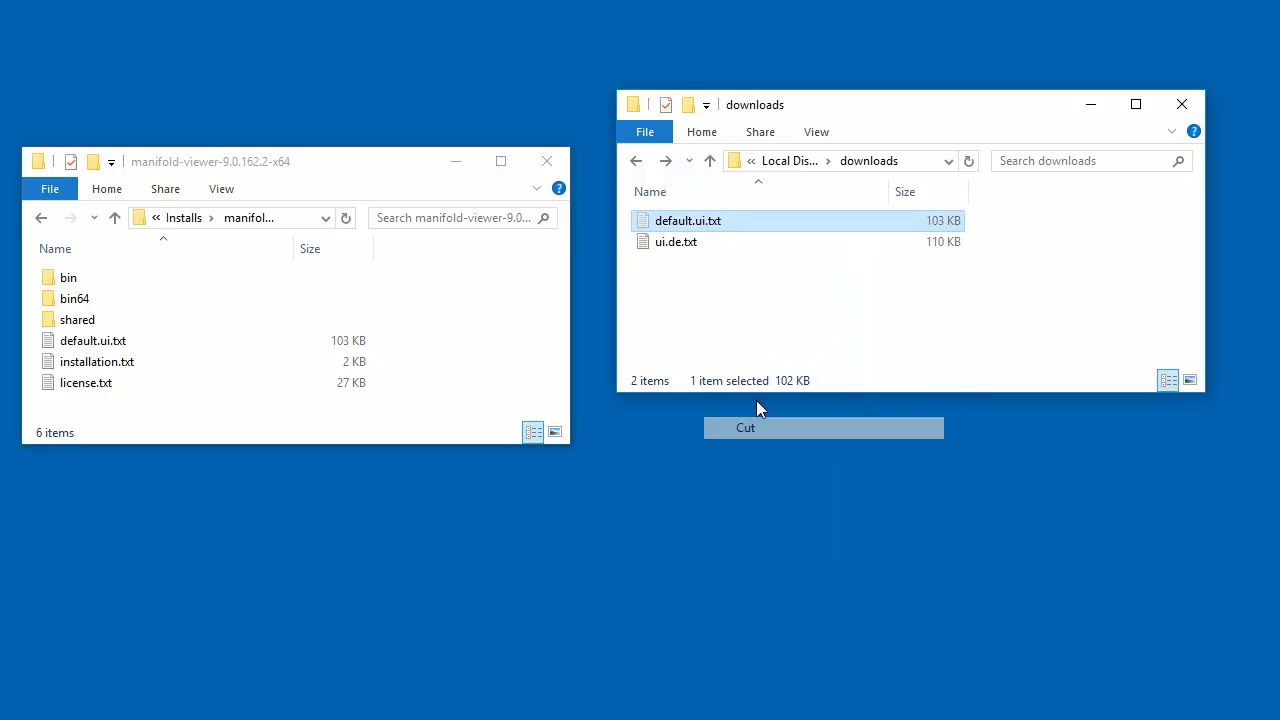
right_click(741, 292)
click(806, 432)
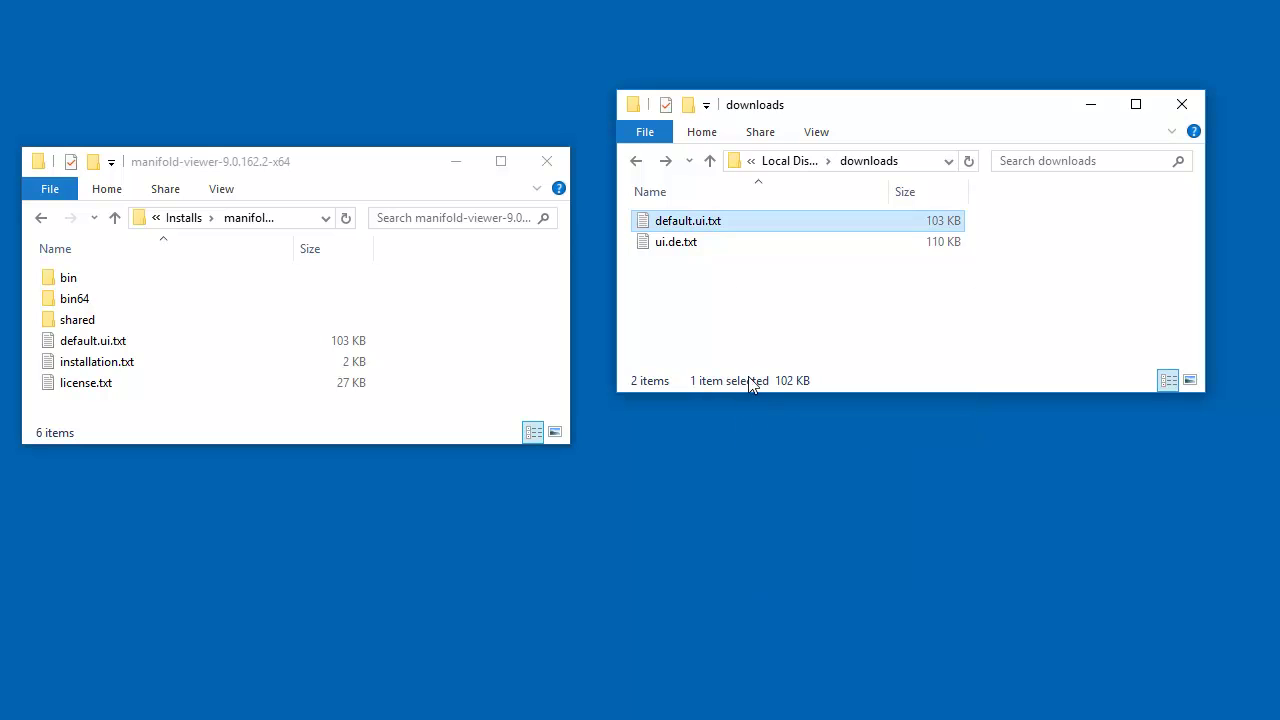
click(760, 289)
right_click(759, 273)
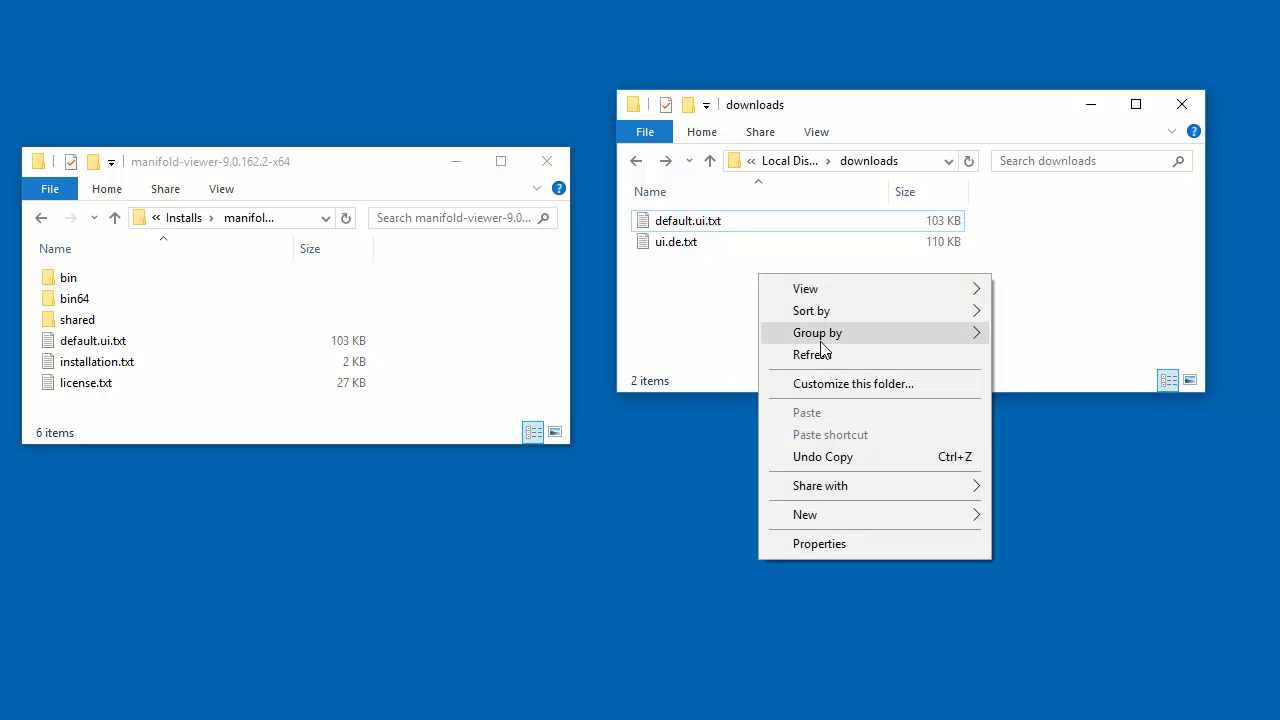
Copy default.ui.txt and paste the duplicate into the same downloads folder
right_click(712, 221)
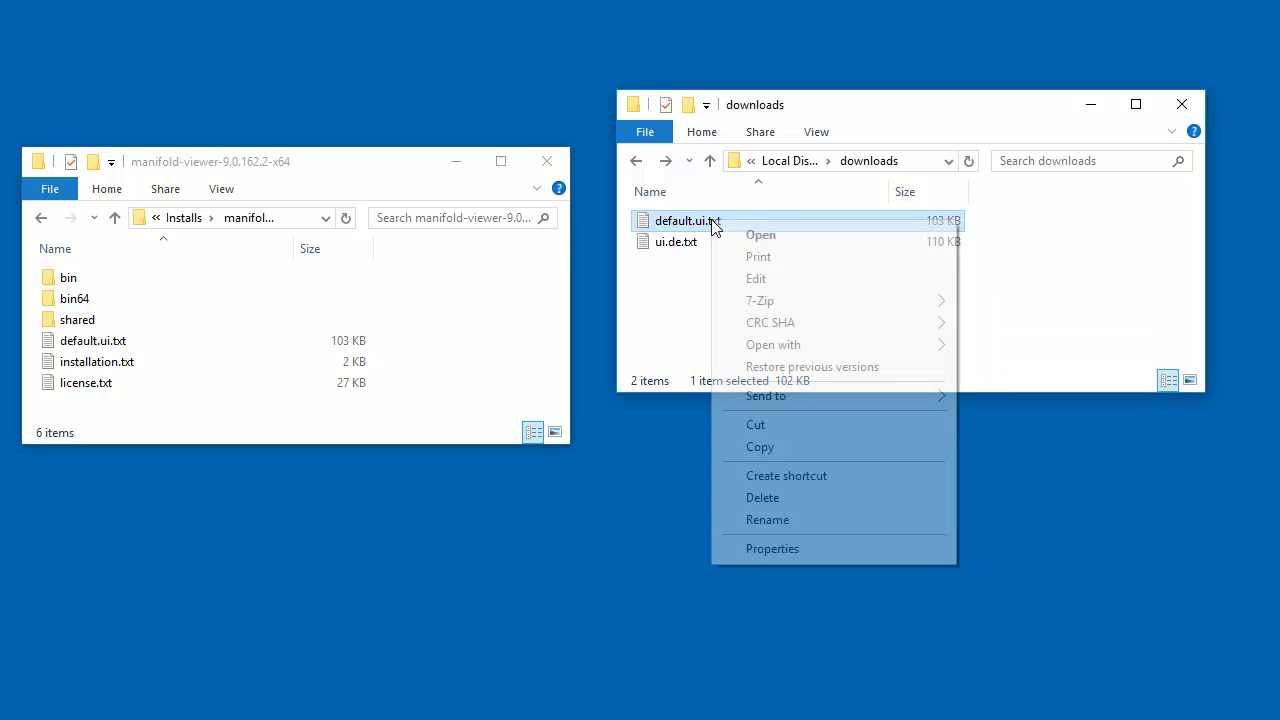
click(781, 448)
right_click(779, 326)
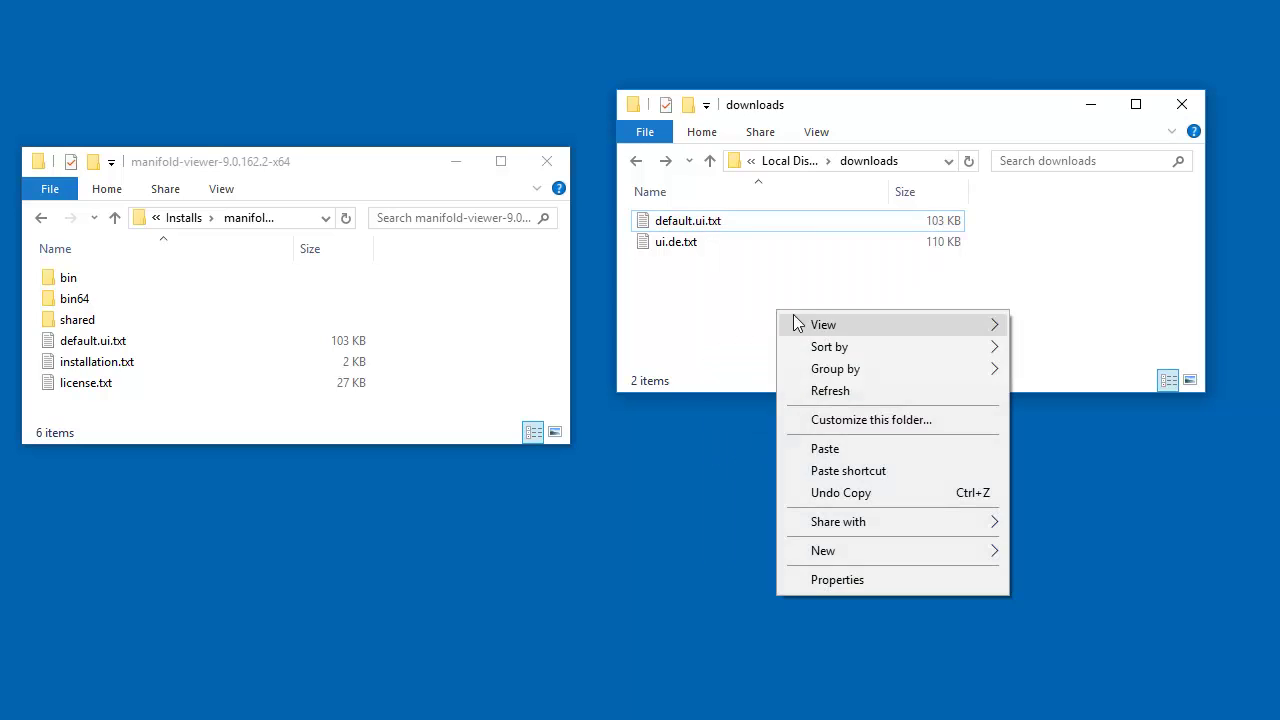
click(818, 447)
Rename the duplicate of default.ui.txt as ui.en.txt
click(731, 226)
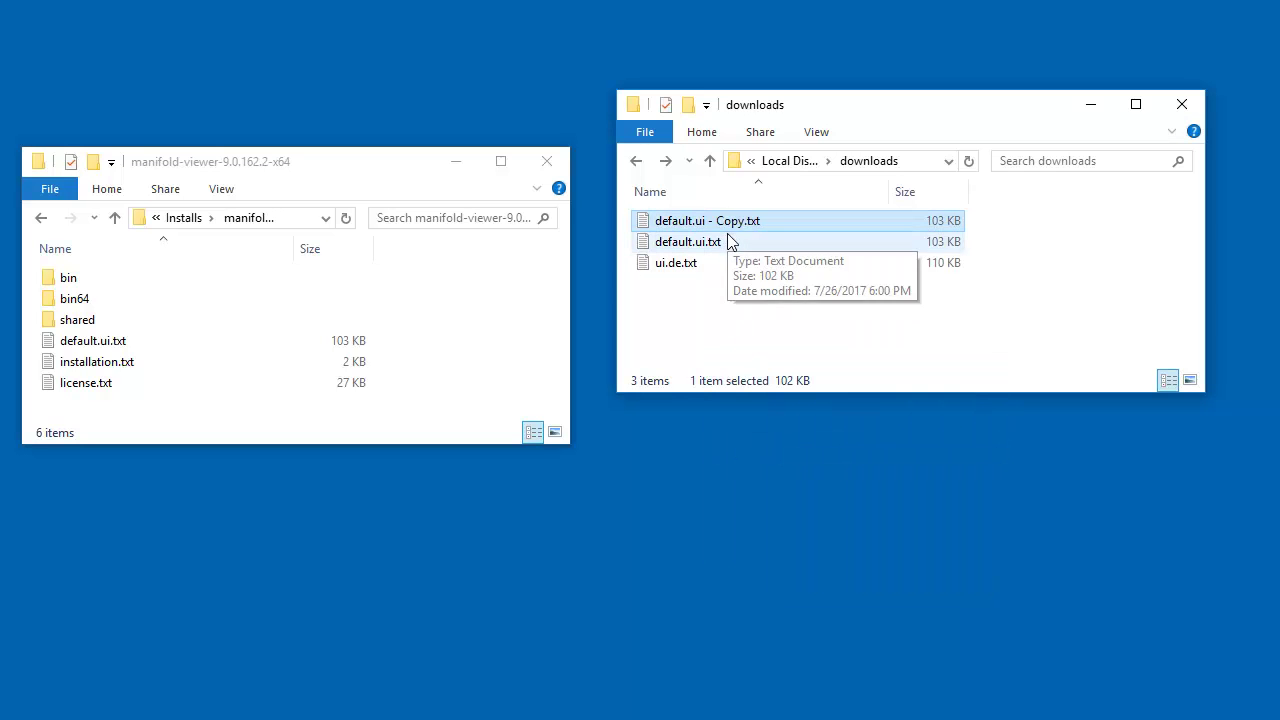
text(ui.en)
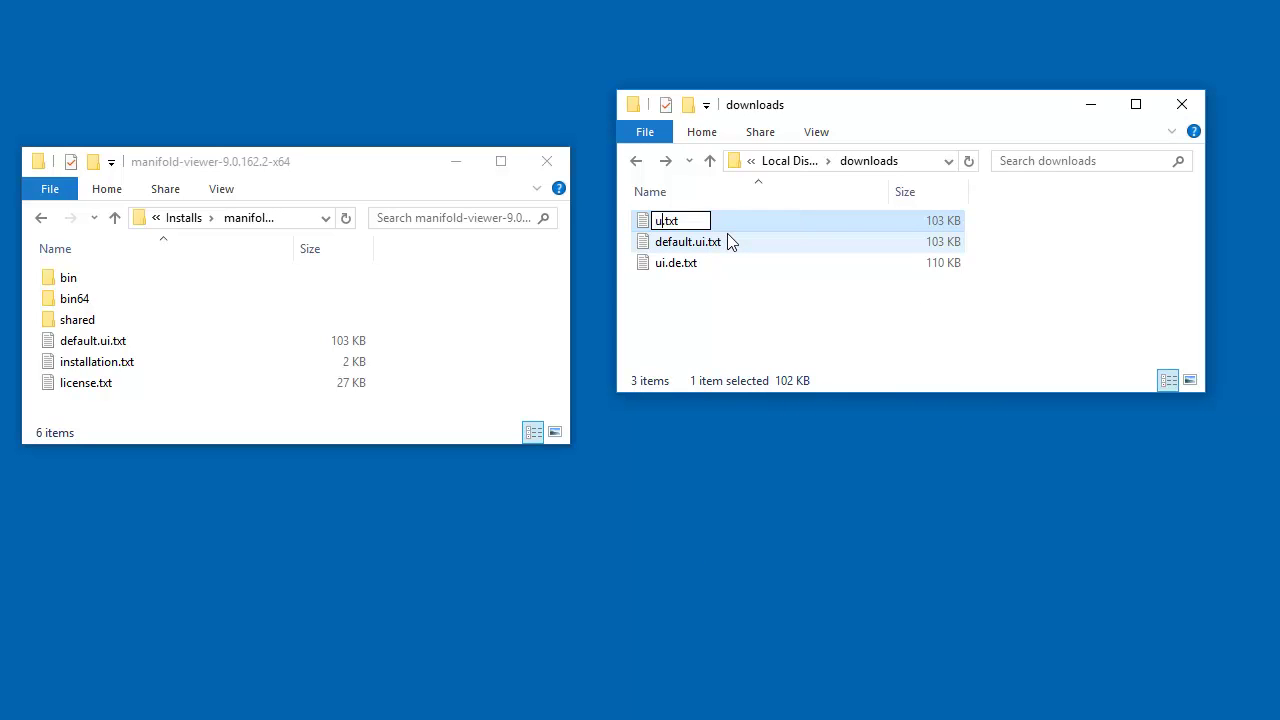
key(Return)
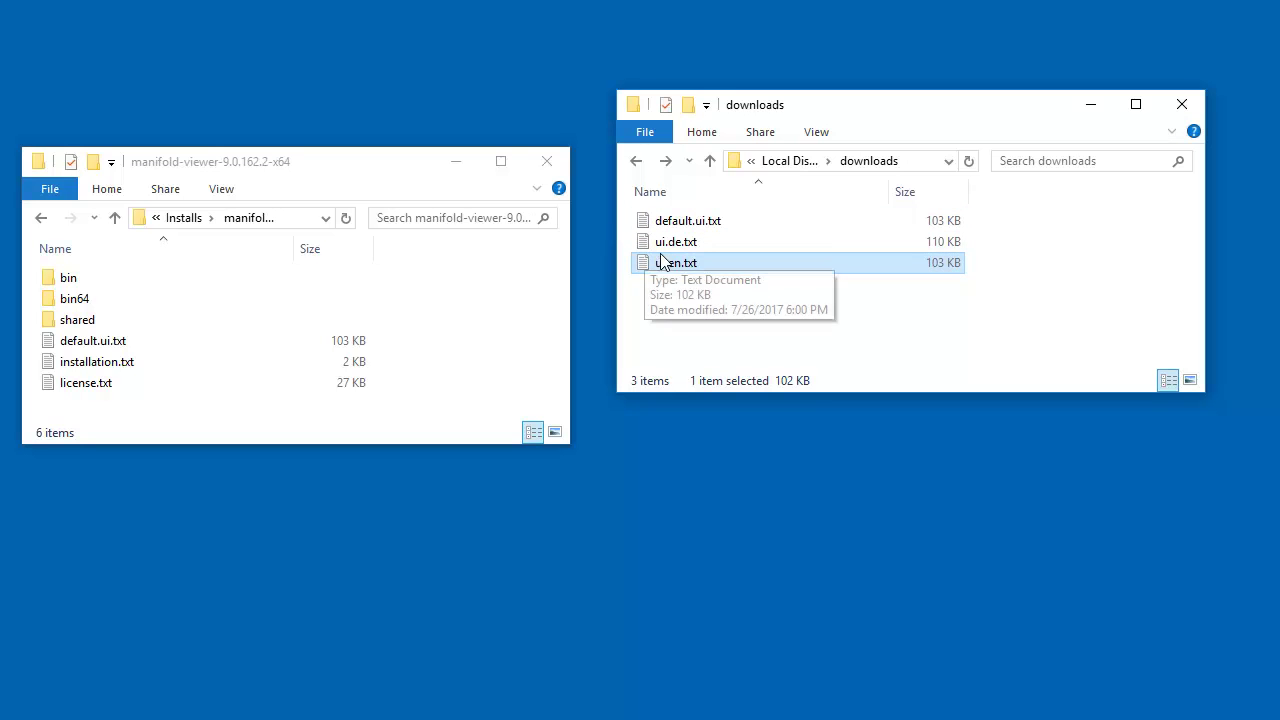
Open ui.en.txt and ui.de.txt from downloads in Notepad and place the two windows side by side
double_click(714, 266)
double_click(676, 241)
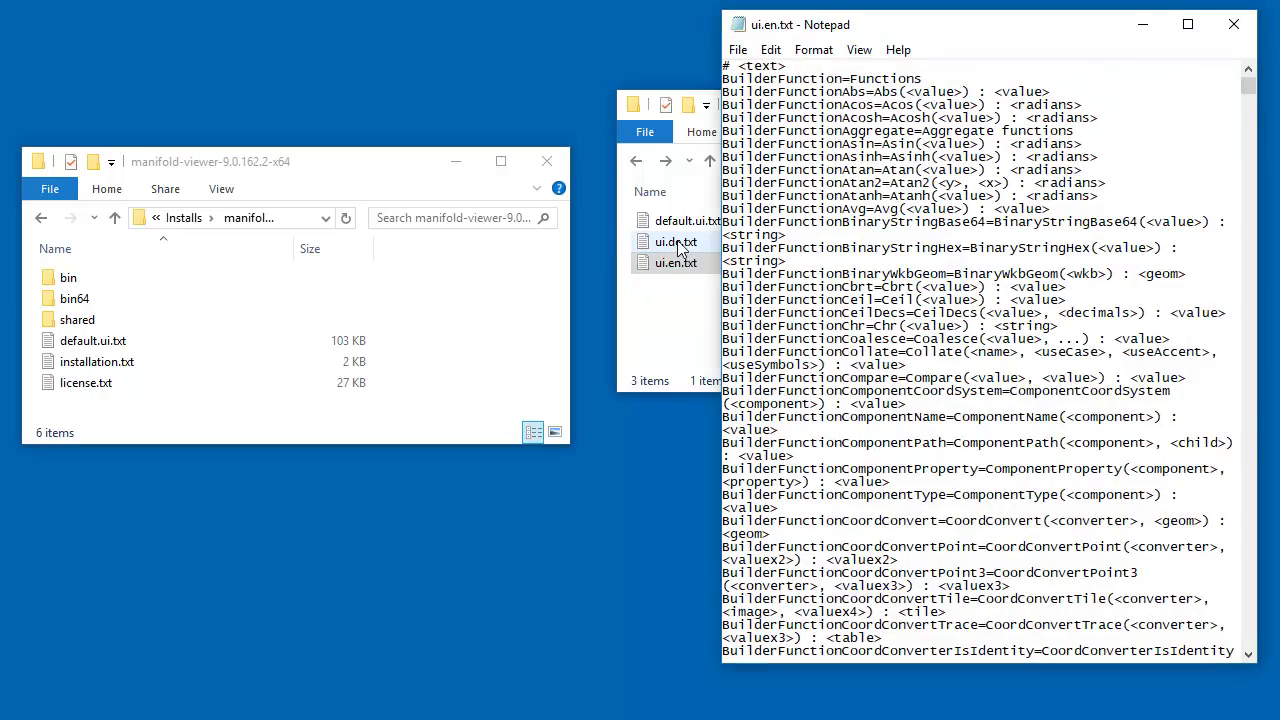
drag(923, 26, 255, 30)
Find the first occurrence of "edit" in ui.en.txt and close the search
click(922, 30)
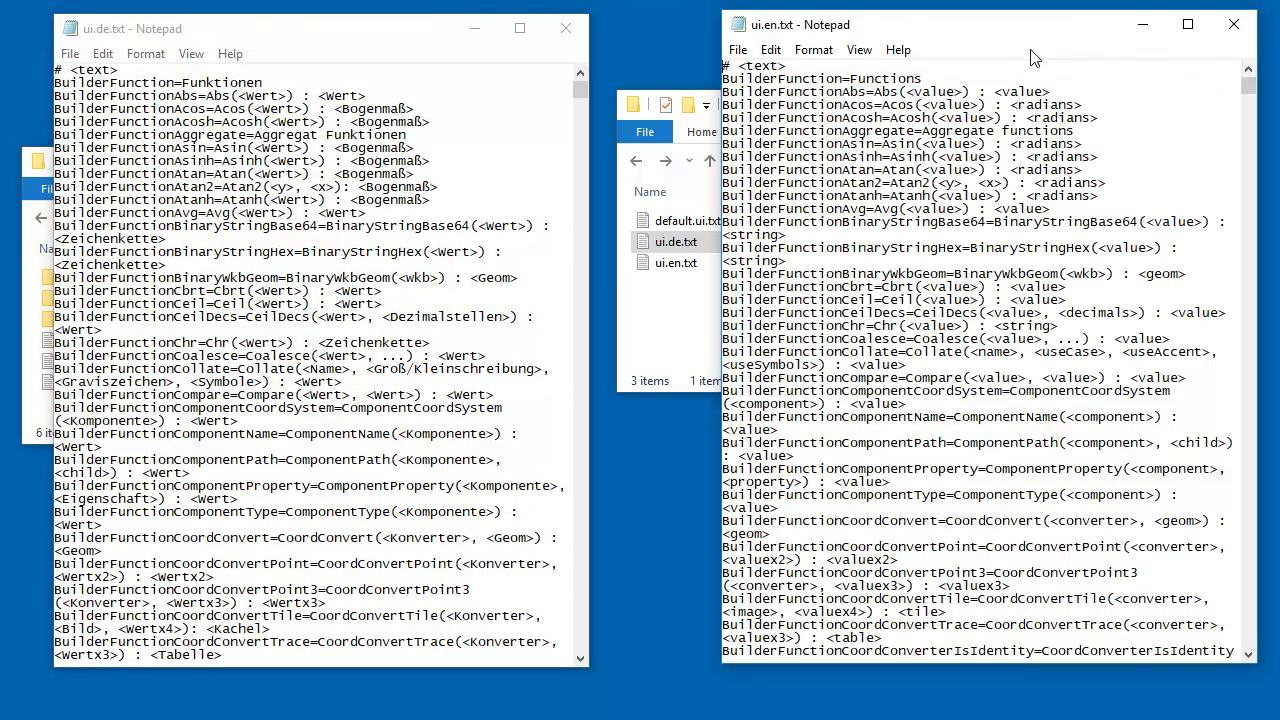
key(ctrl+f)
text(edit)
key(Return)
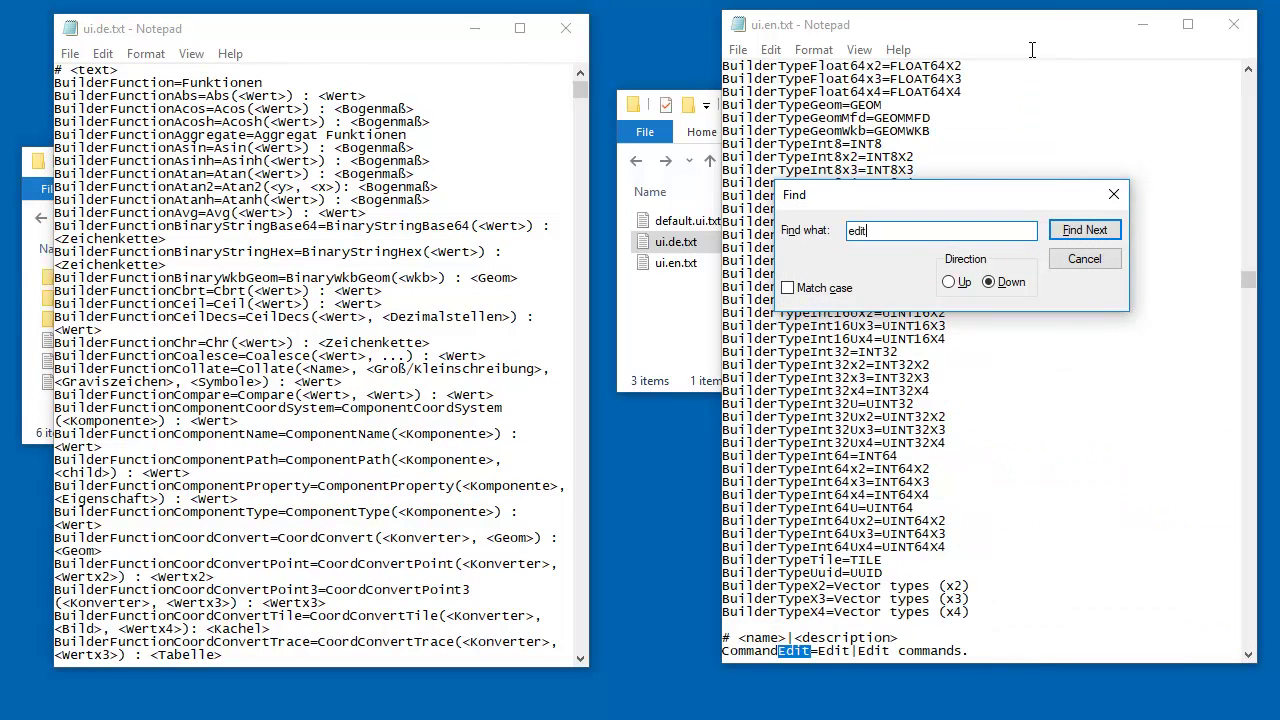
click(1113, 194)
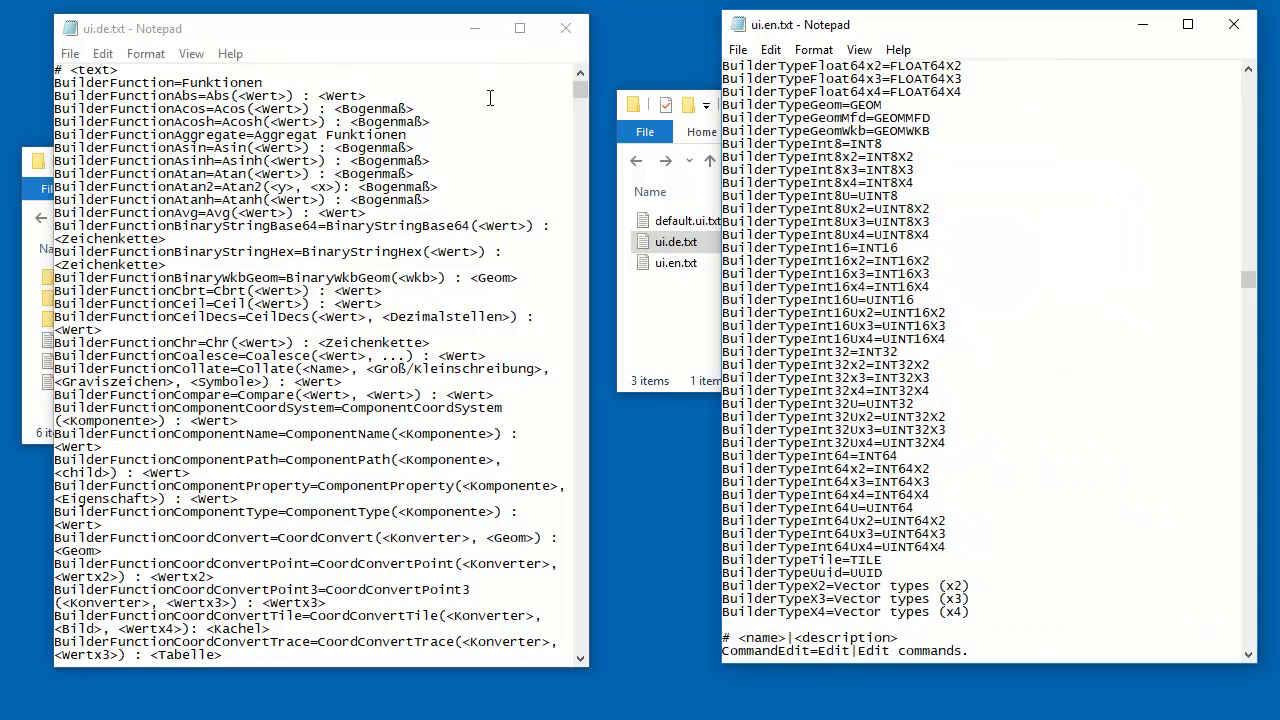
Find the first occurrence of "edit" in ui.de.txt and close the search
click(346, 52)
key(ctrl+f)
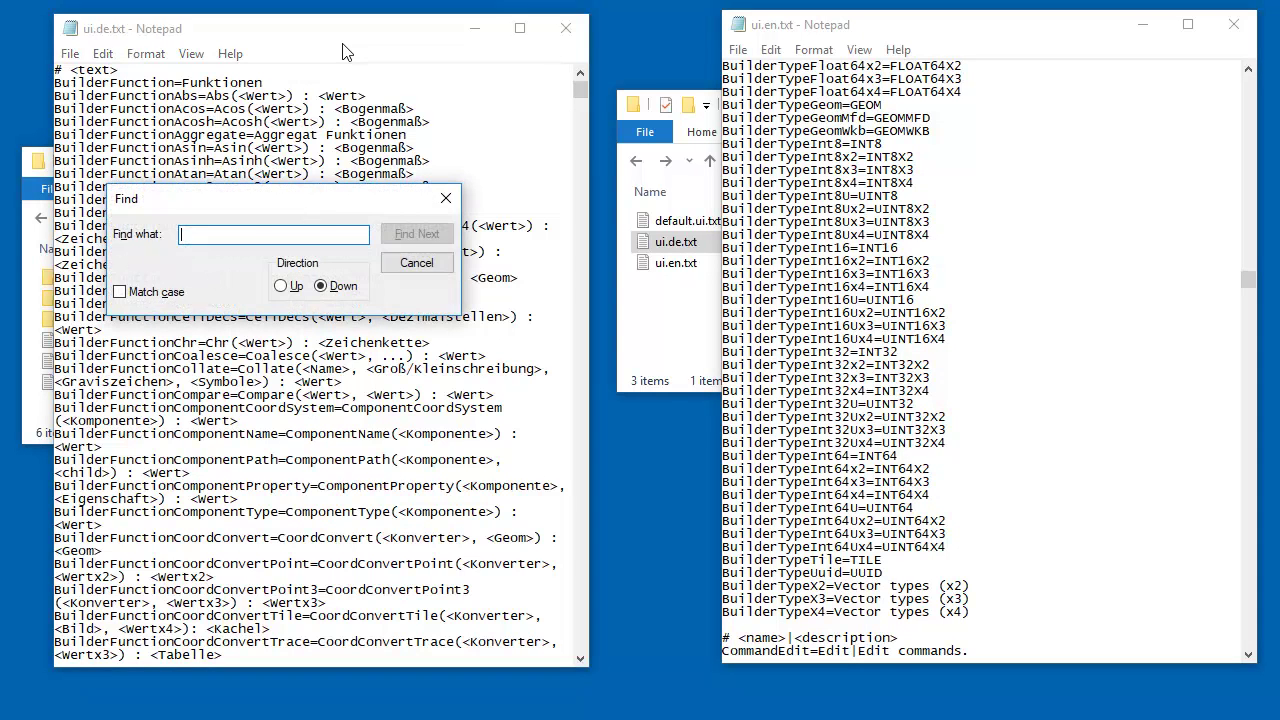
text(edit)
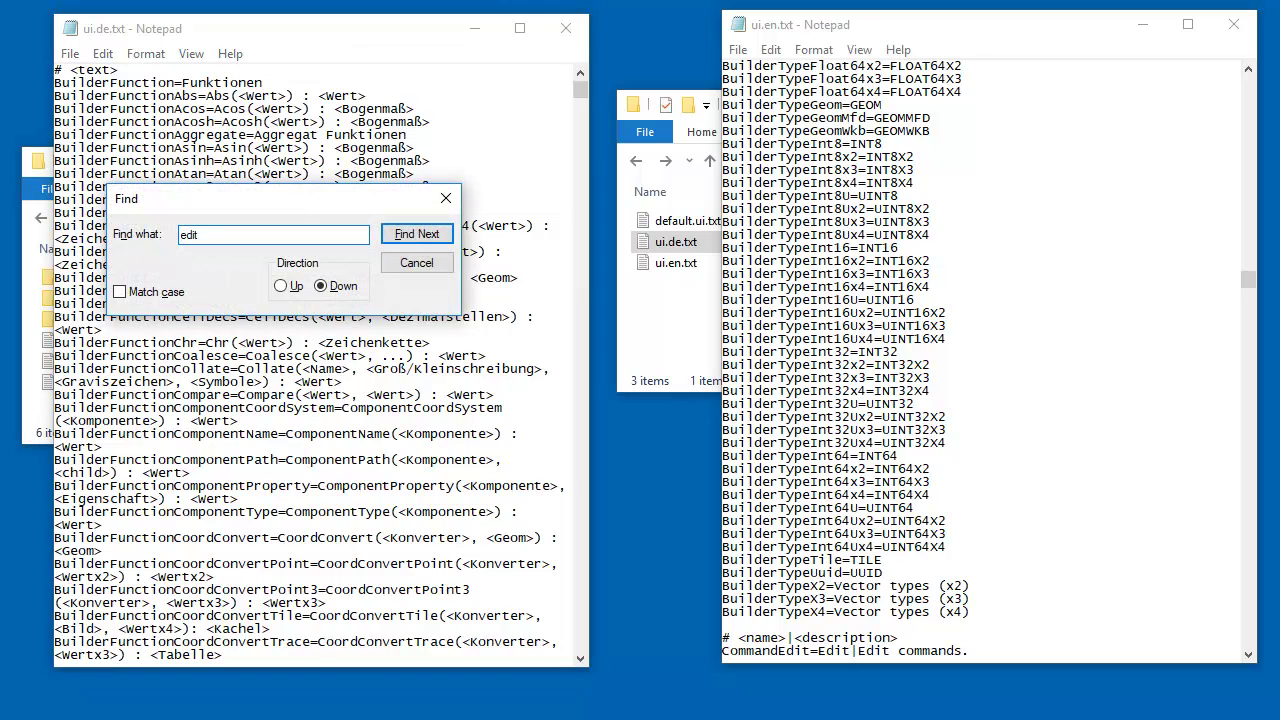
key(Return)
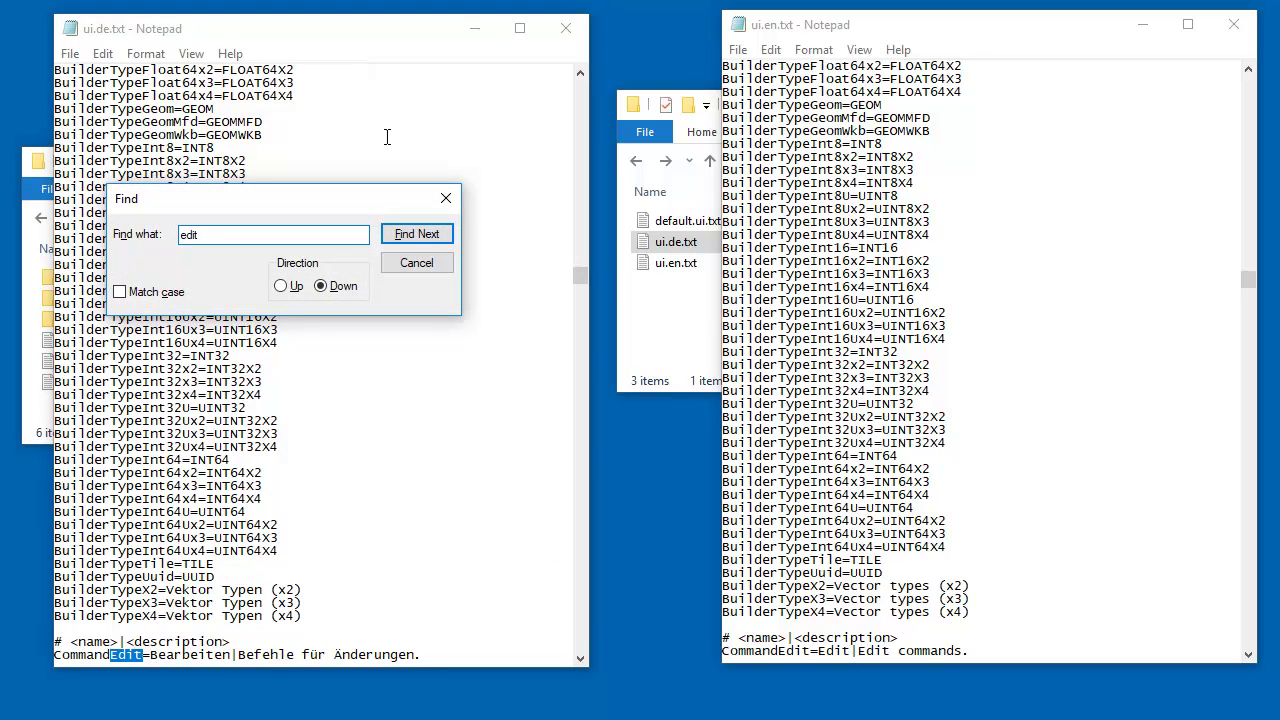
click(445, 199)
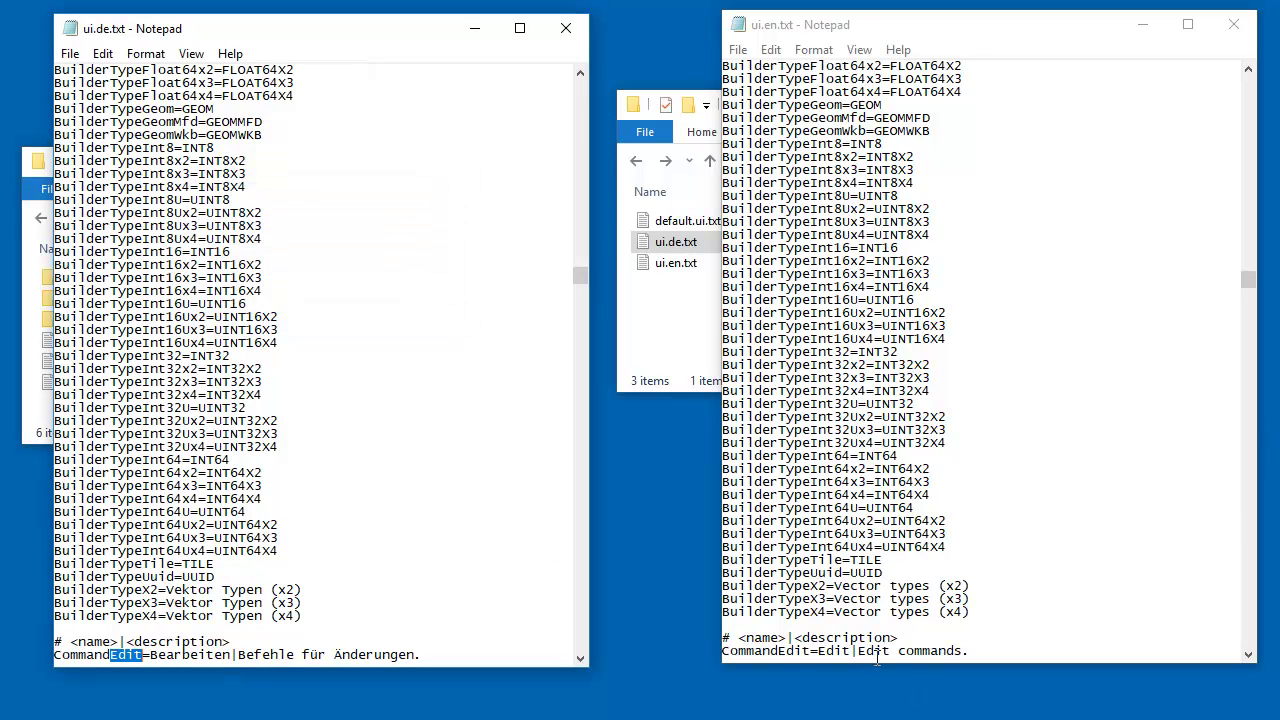
Compare the CommandEdit name and its caption text in ui.en.txt with the German caption in ui.de.txt
drag(811, 651, 730, 651)
drag(851, 651, 825, 652)
click(981, 611)
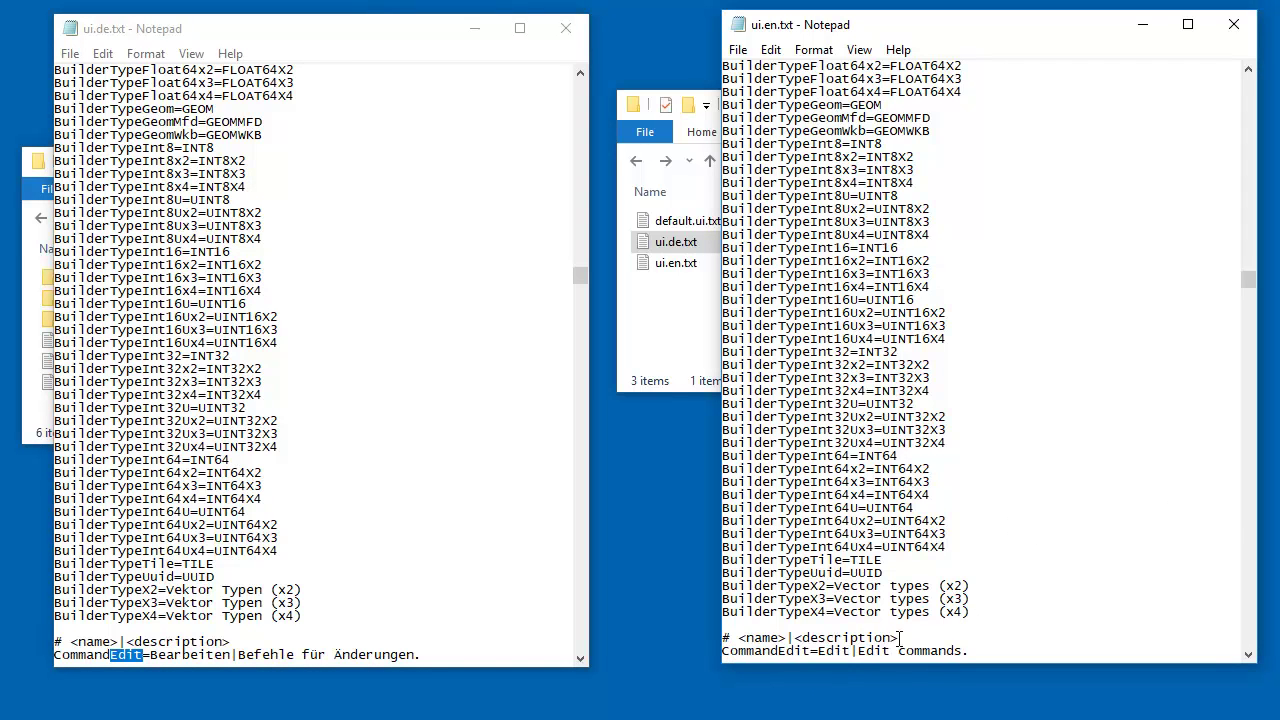
drag(230, 654, 155, 655)
click(203, 654)
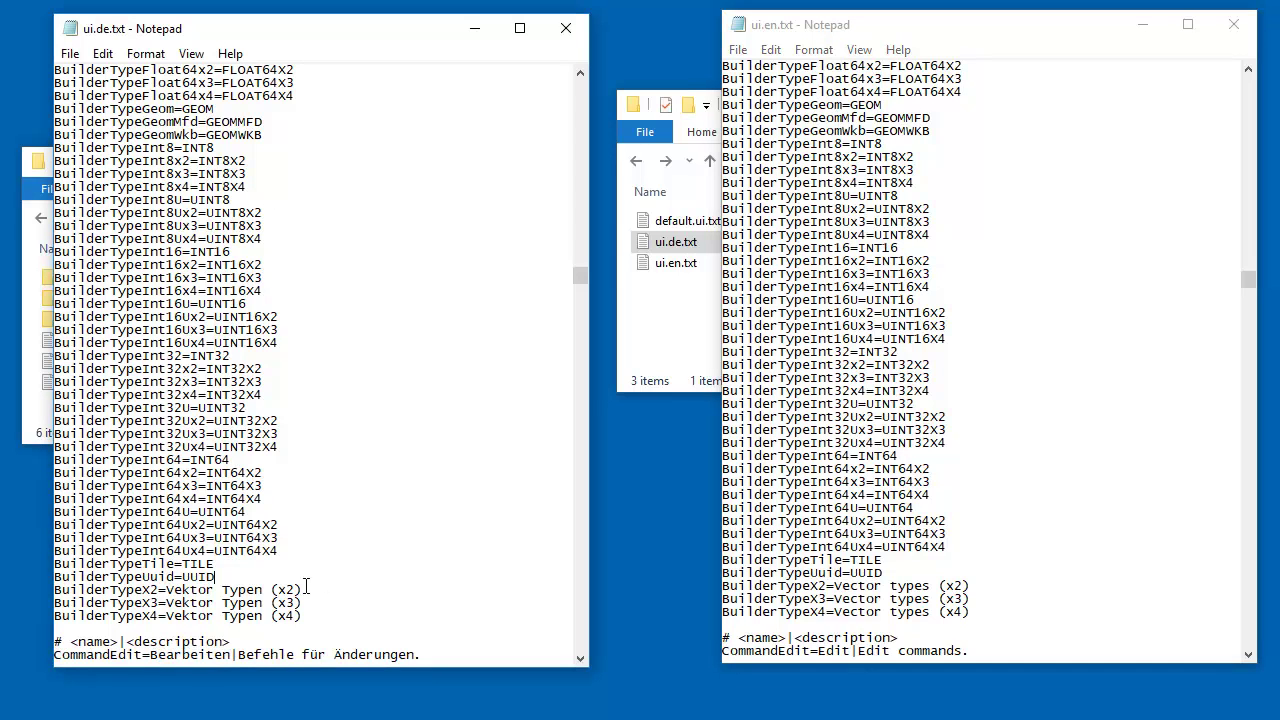
Change the CommandEdit caption in ui.en.txt to "Edit, eh?", leaving its description intact
click(852, 651)
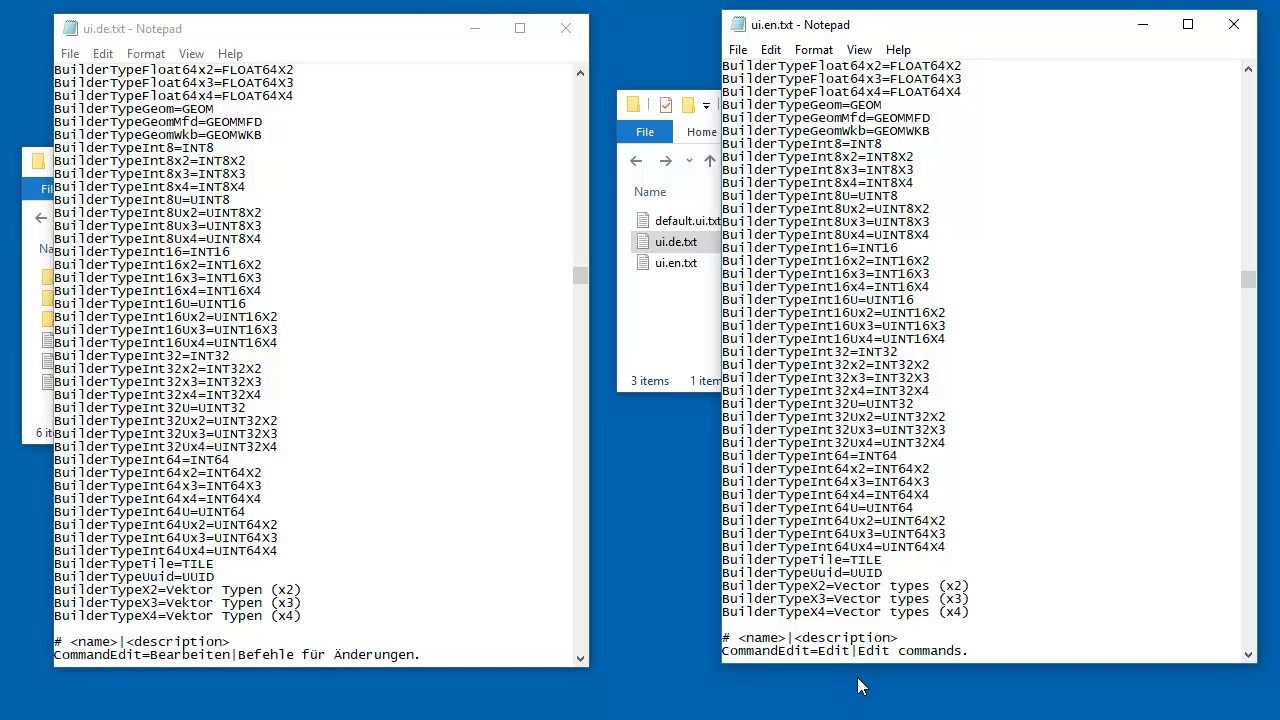
text(, eh?)
click(1049, 561)
Find "file" in ui.en.txt and change the CommandFile caption to "File, eh?"
key(ctrl+f)
text(file)
key(Return)
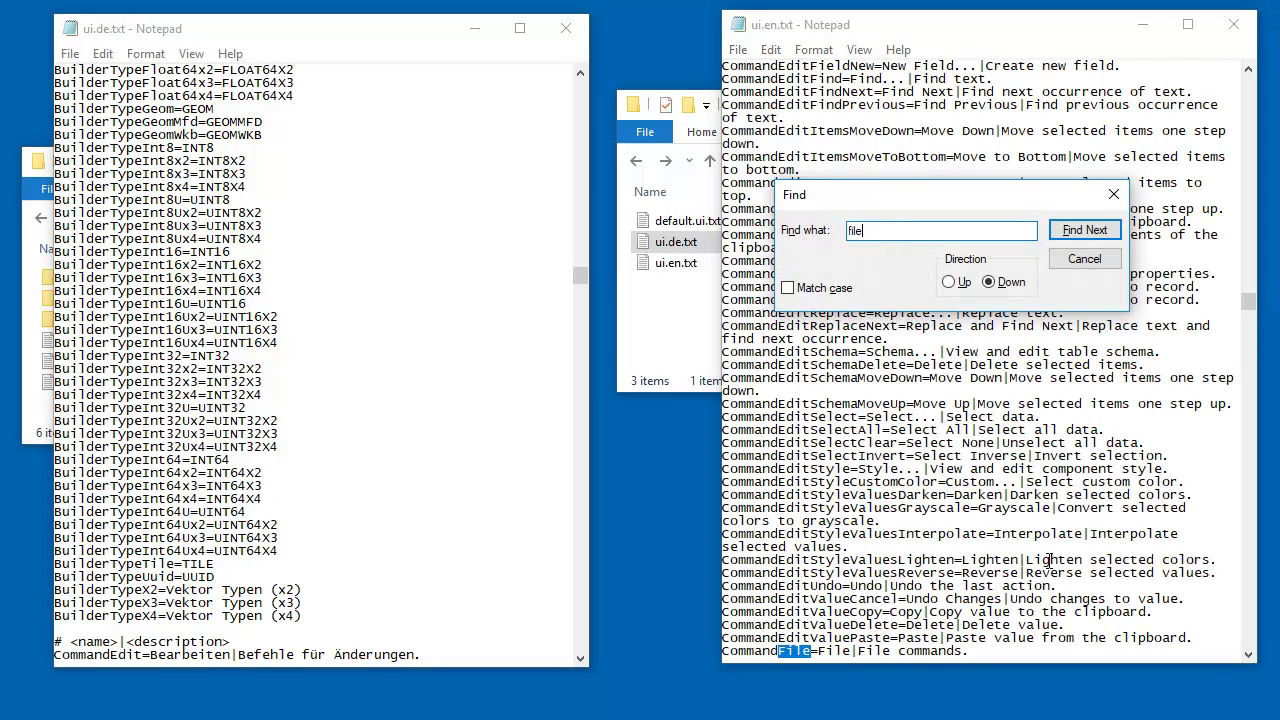
click(1114, 194)
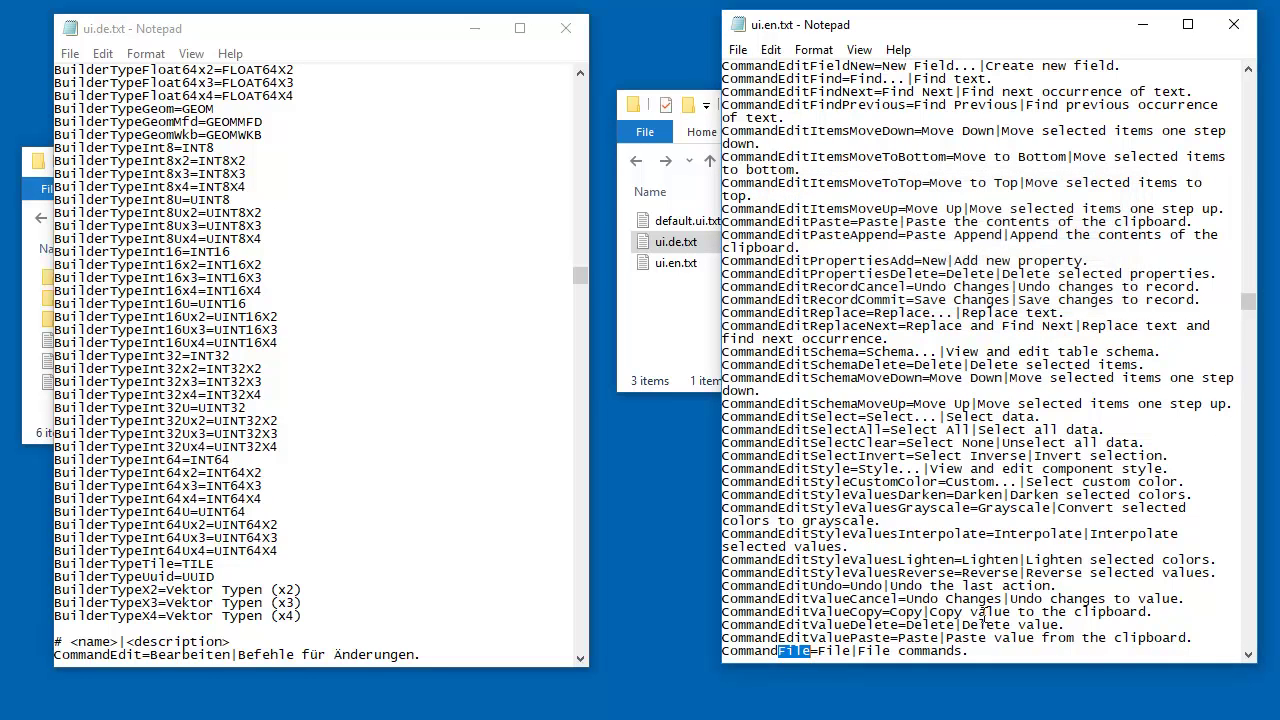
click(850, 651)
text(, eh?)
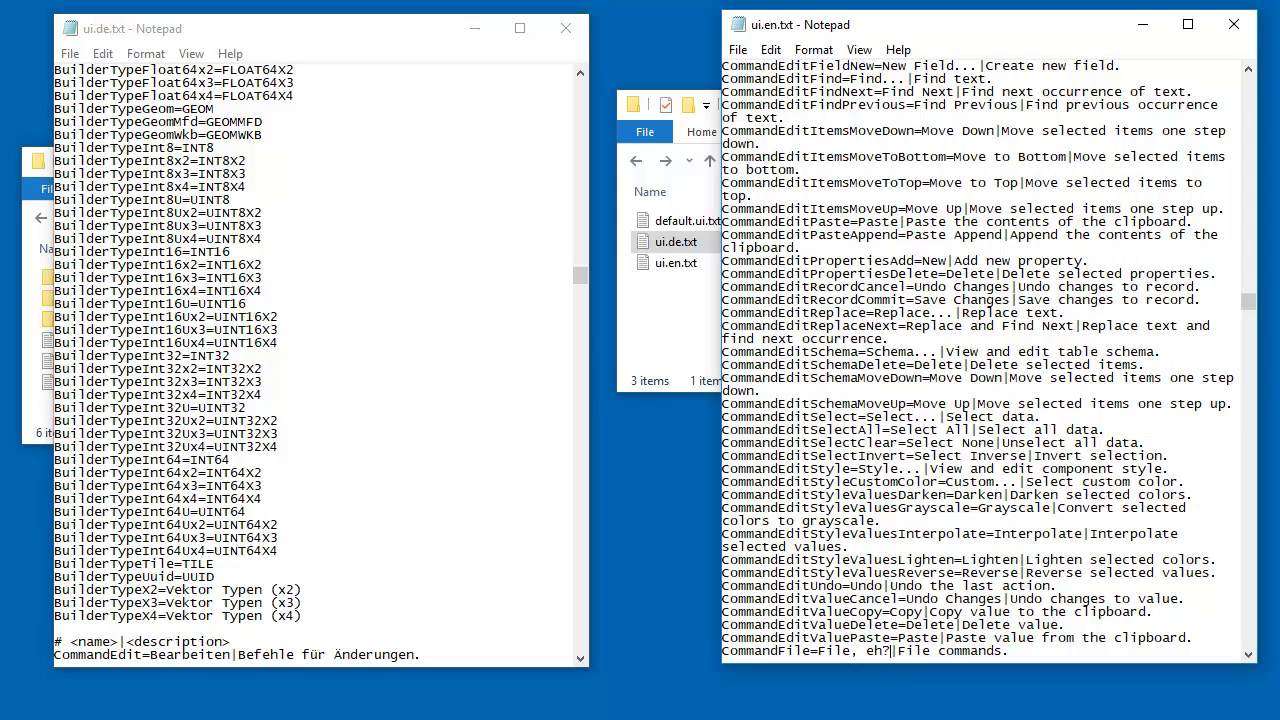
Save the edited ui.en.txt and close both the ui.de.txt and ui.en.txt files
click(737, 49)
click(770, 117)
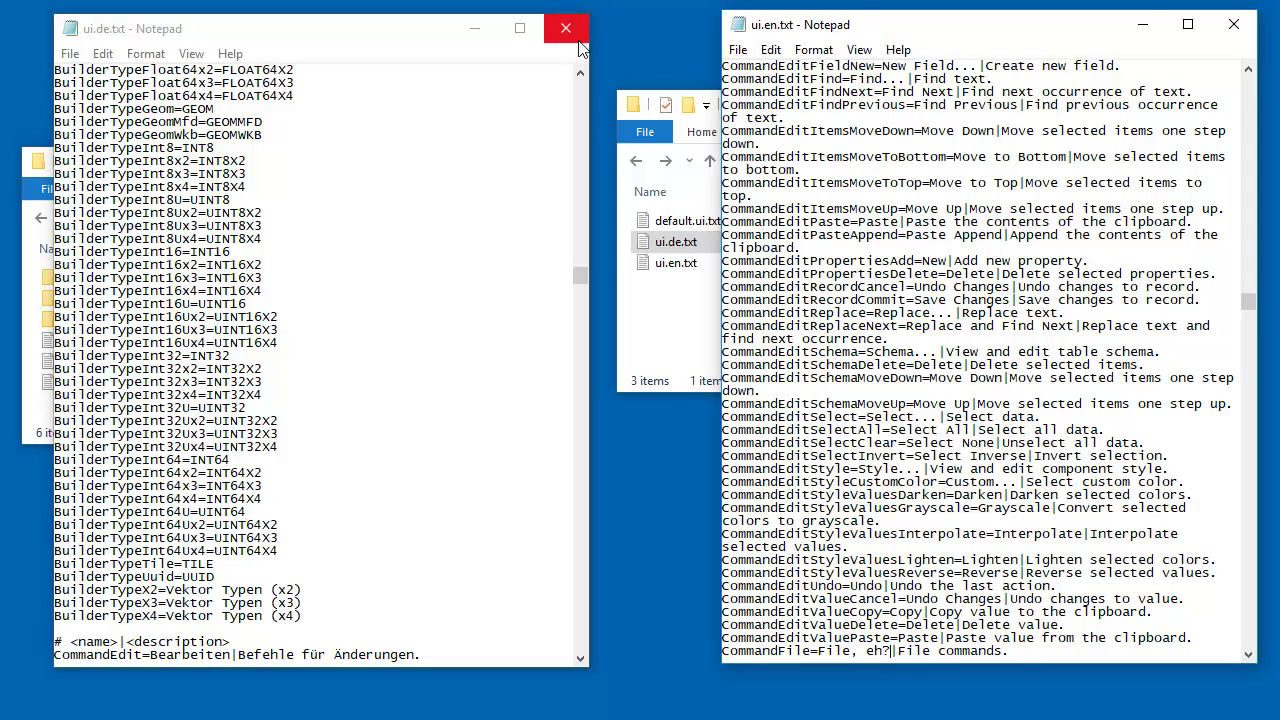
click(565, 28)
click(1233, 24)
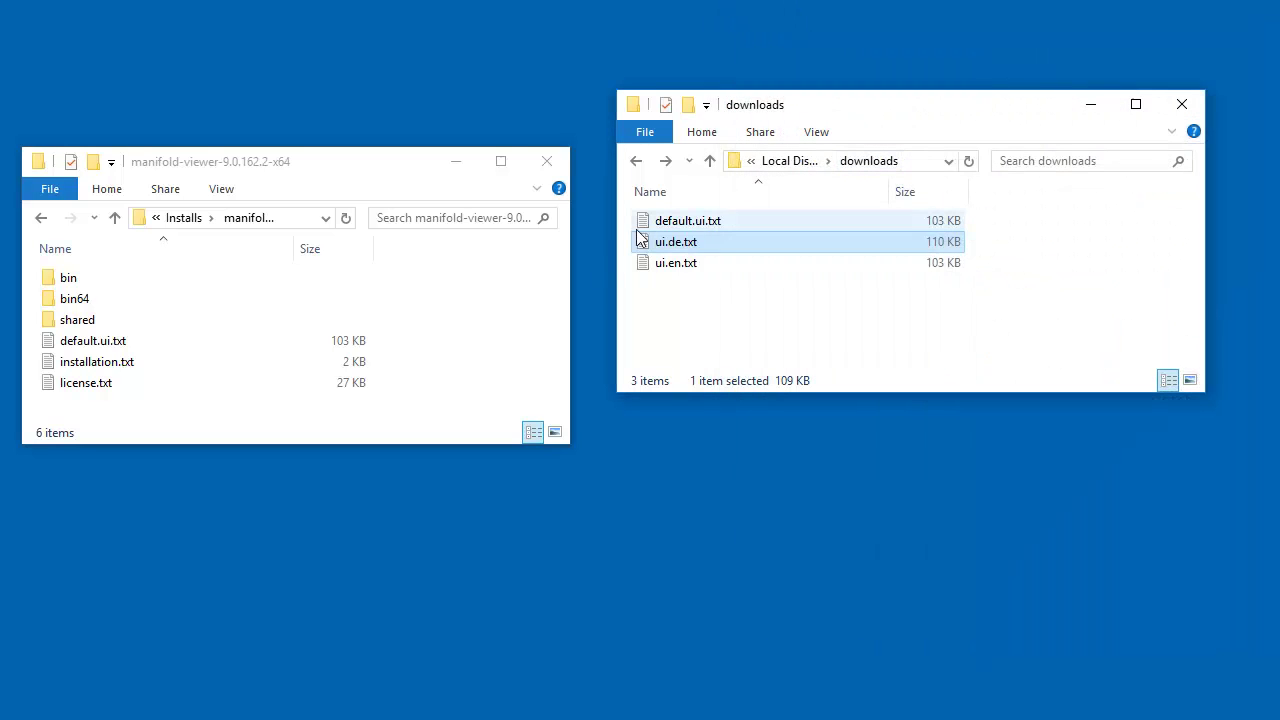
Copy ui.en.txt from the downloads folder into Manifold Viewer's bin64 folder, replacing the existing file there
click(697, 266)
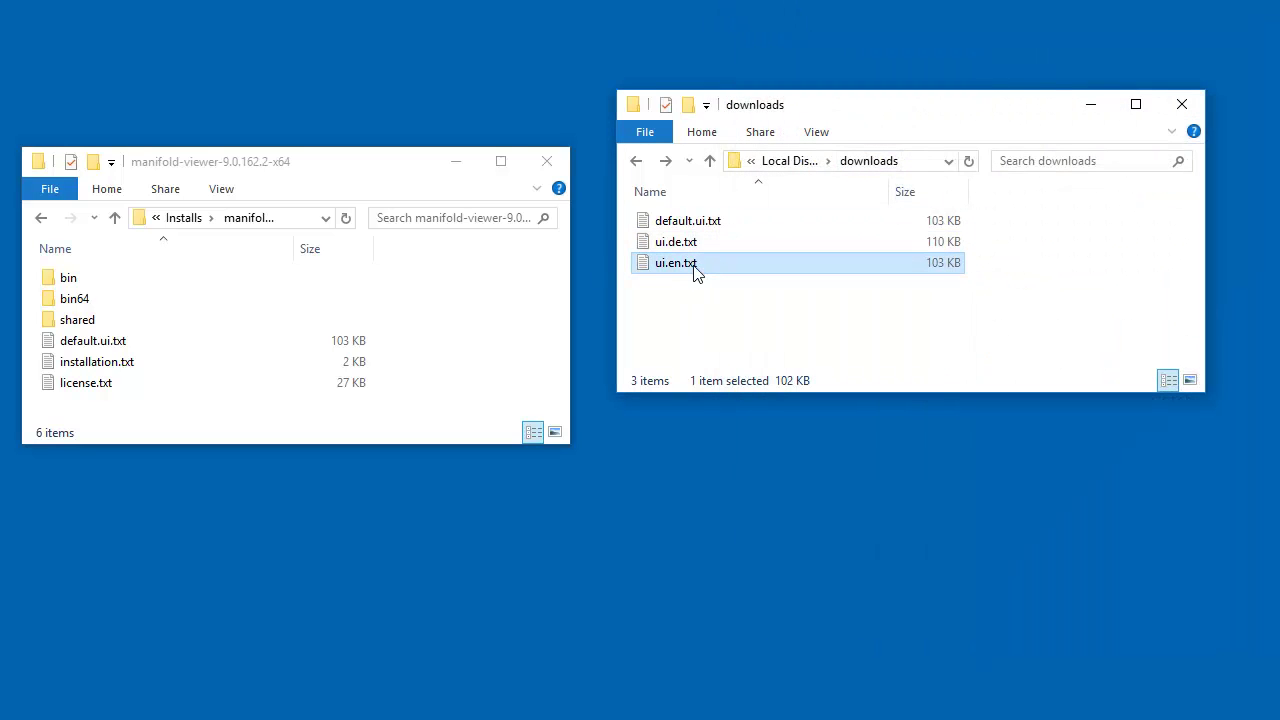
right_click(692, 268)
click(769, 493)
double_click(96, 298)
drag(561, 314, 561, 370)
right_click(489, 314)
click(531, 452)
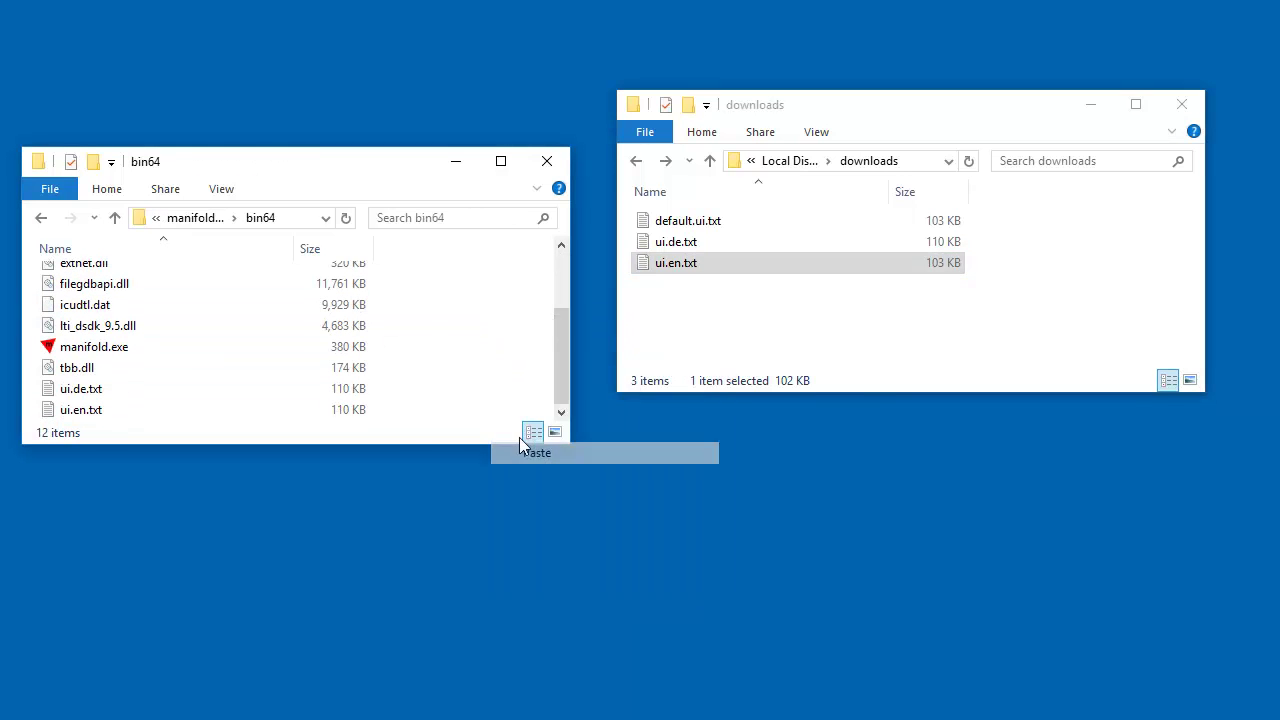
click(560, 309)
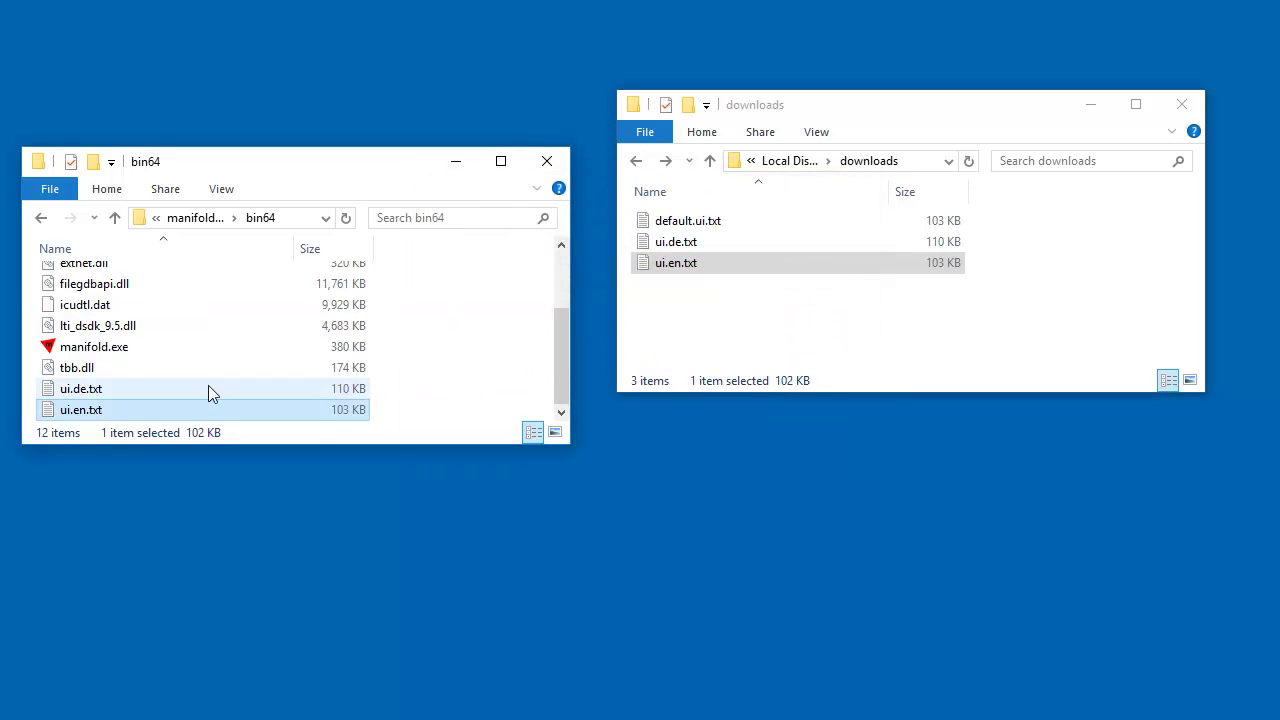
Launch Manifold Viewer from the bin64 folder and open the employees table of the books.map project
double_click(115, 348)
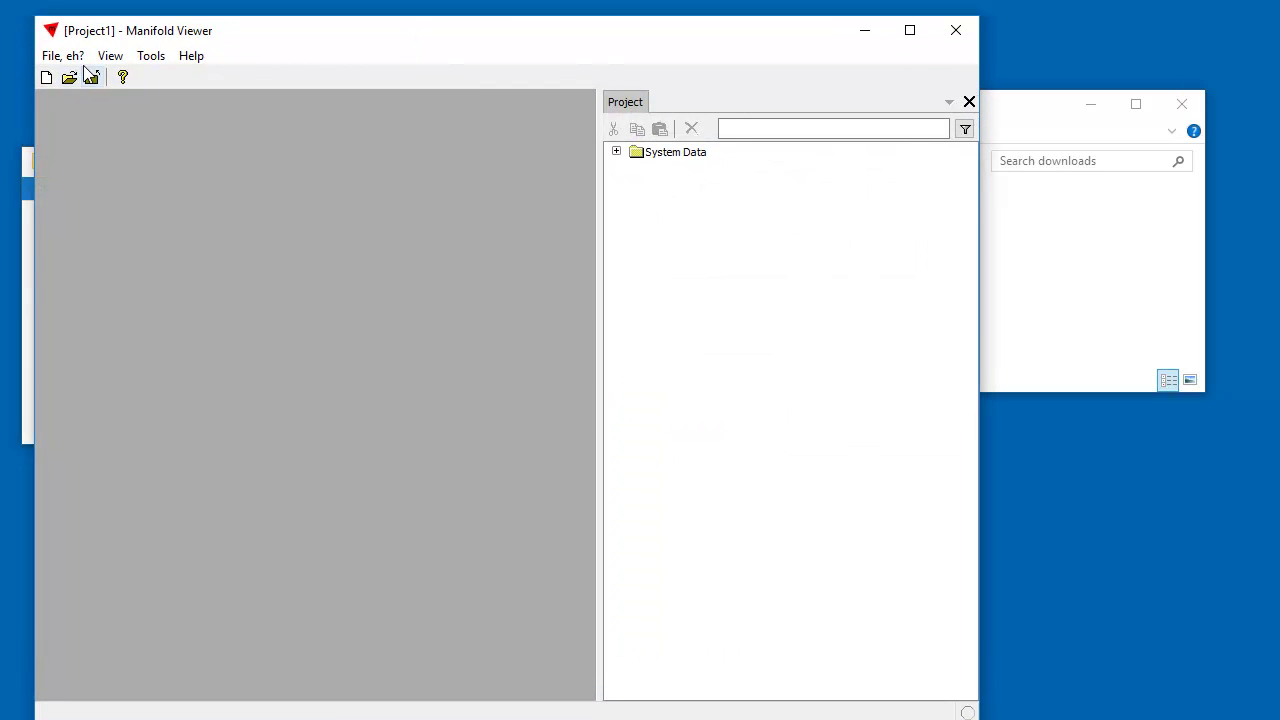
click(52, 56)
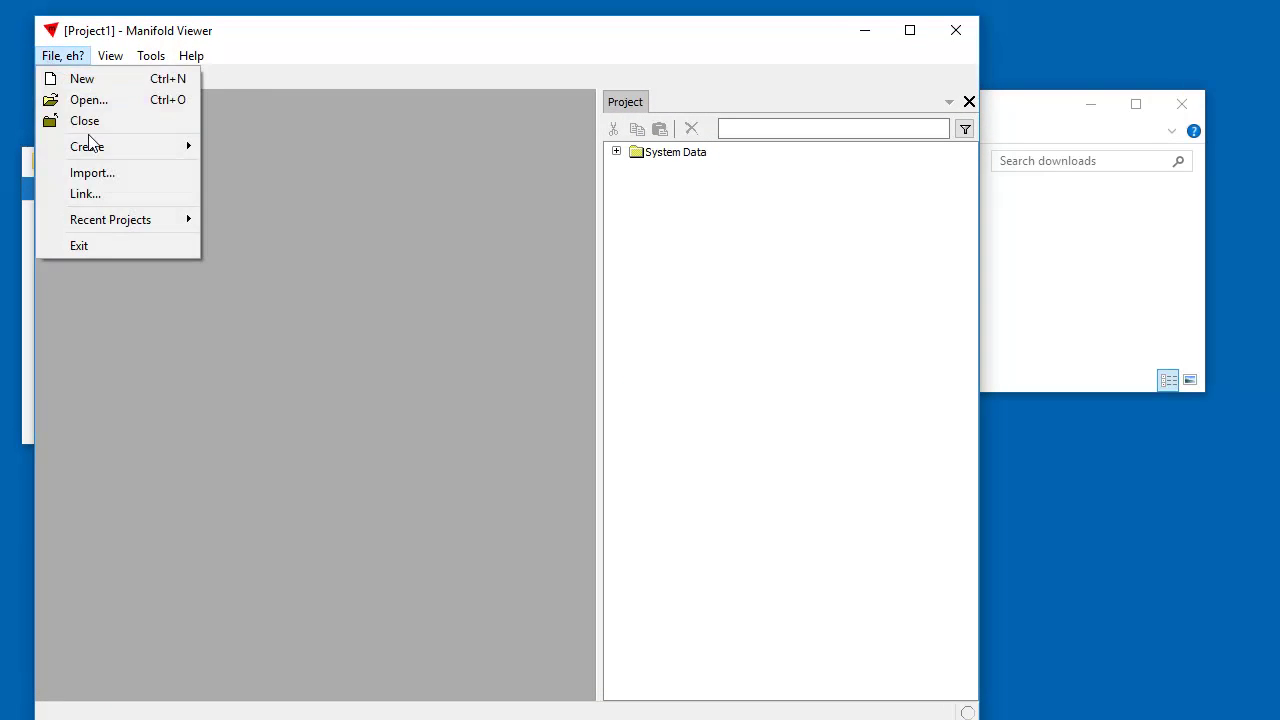
click(88, 100)
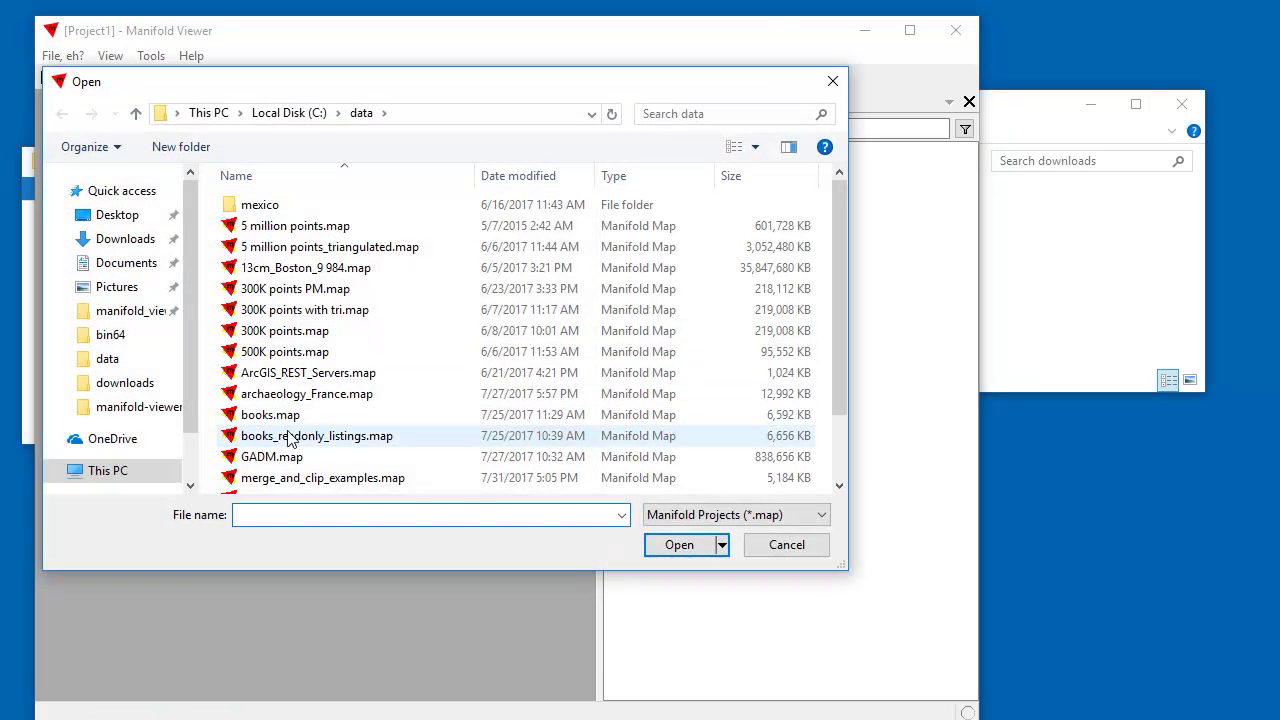
click(290, 415)
click(679, 544)
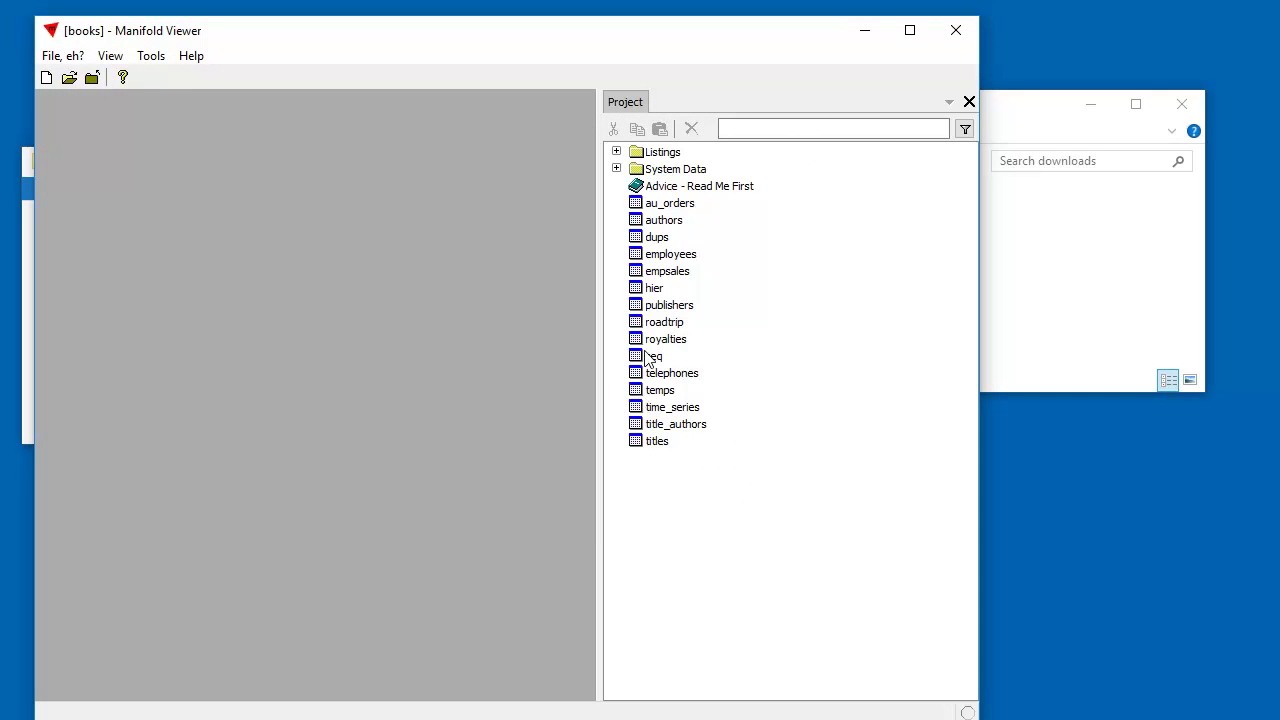
double_click(665, 256)
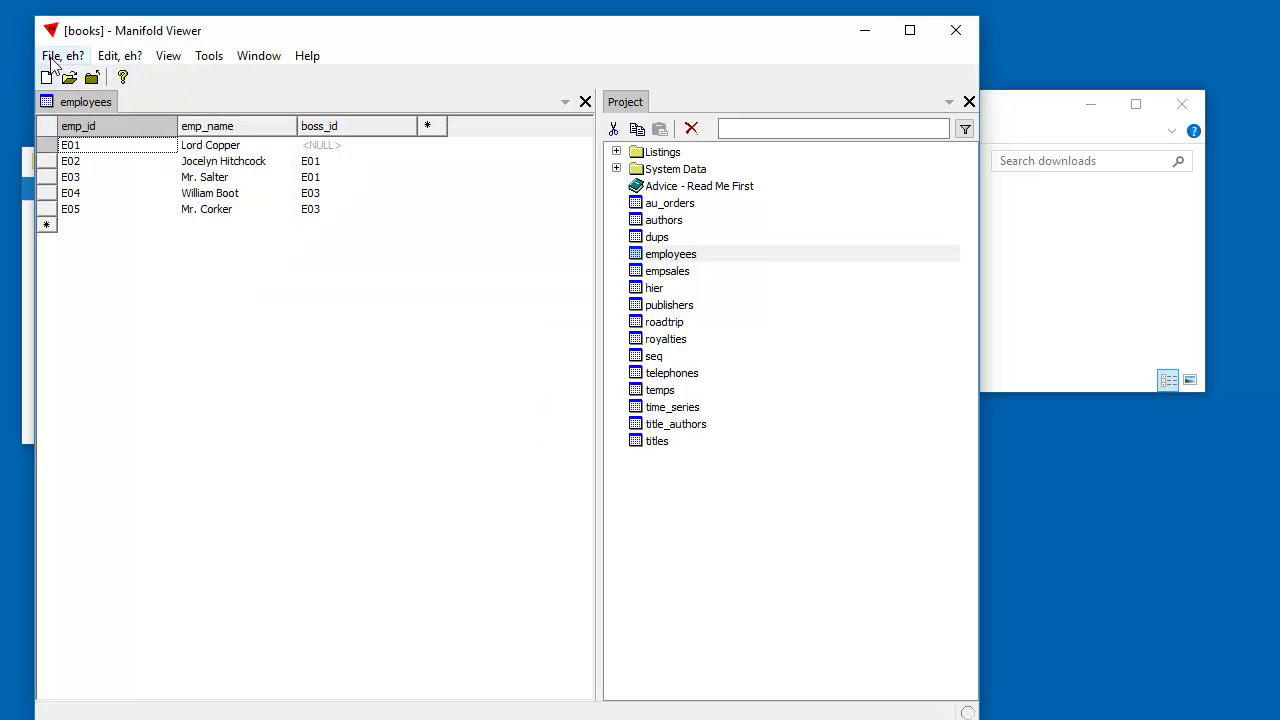
click(1092, 132)
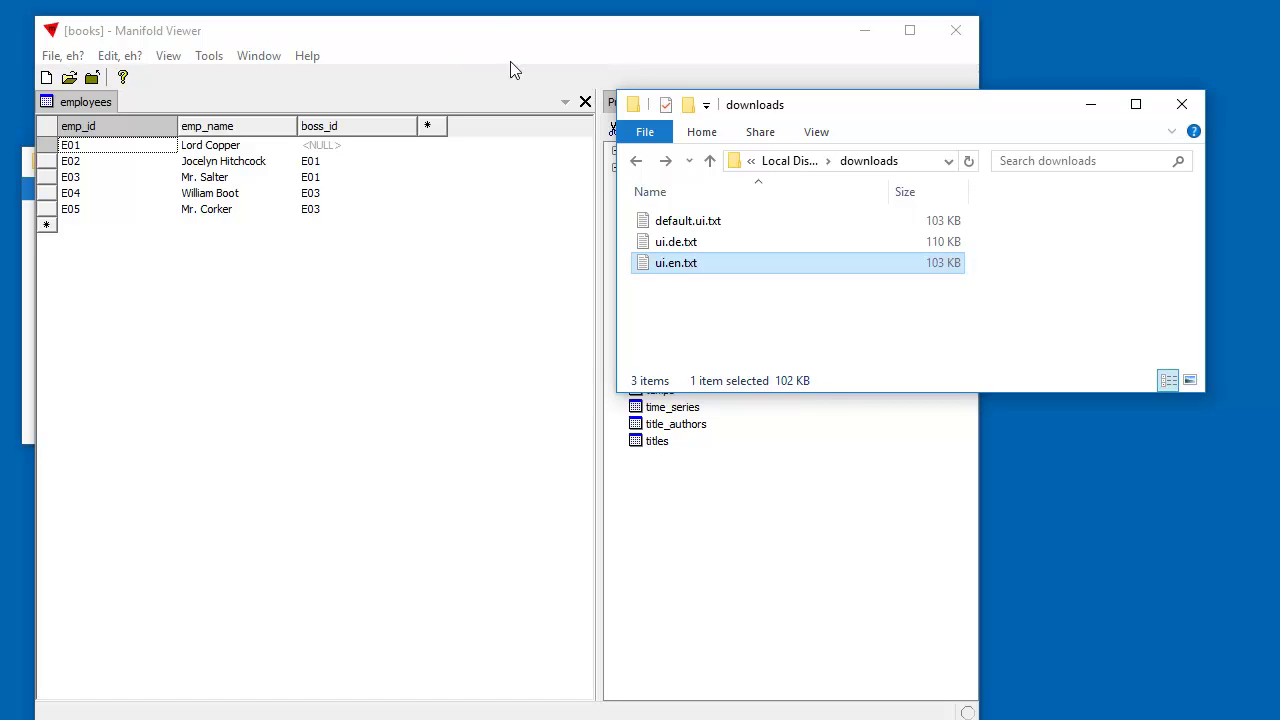
click(558, 58)
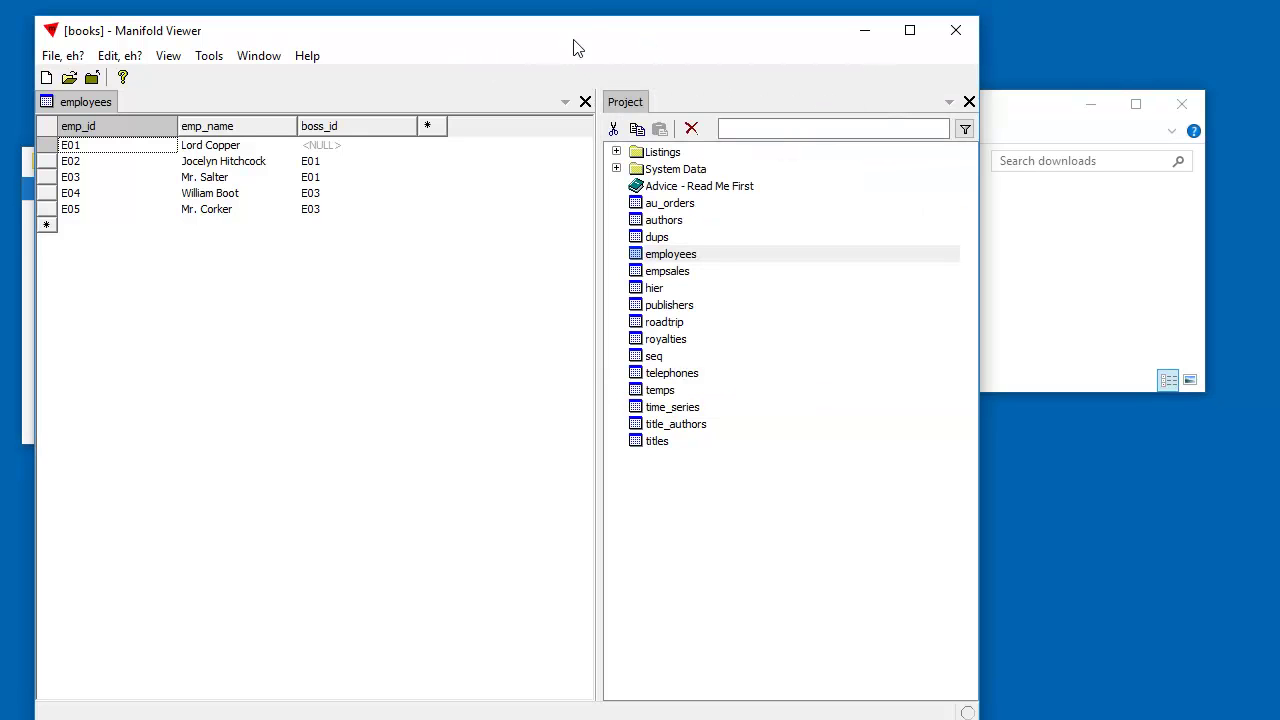